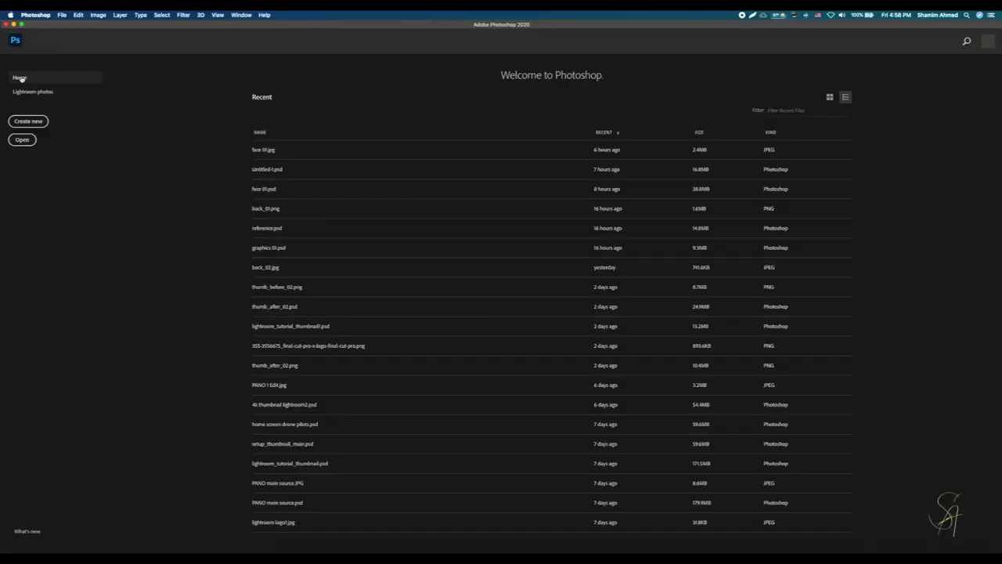
Create a 1920×1080 px, 72 ppi document named 'Image blend tutorial 01' with a black background.
left_click(26, 122)
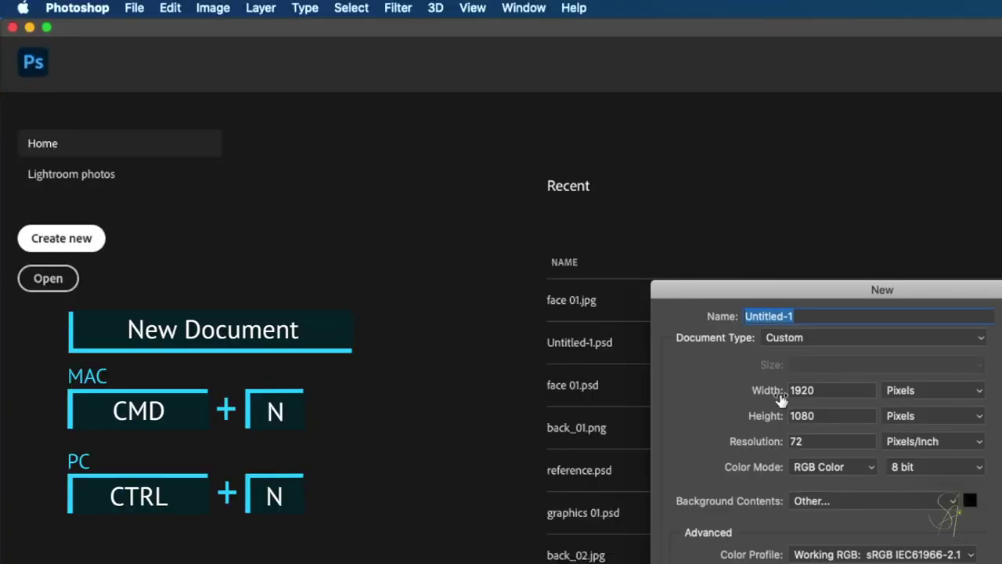
type("Image blend")
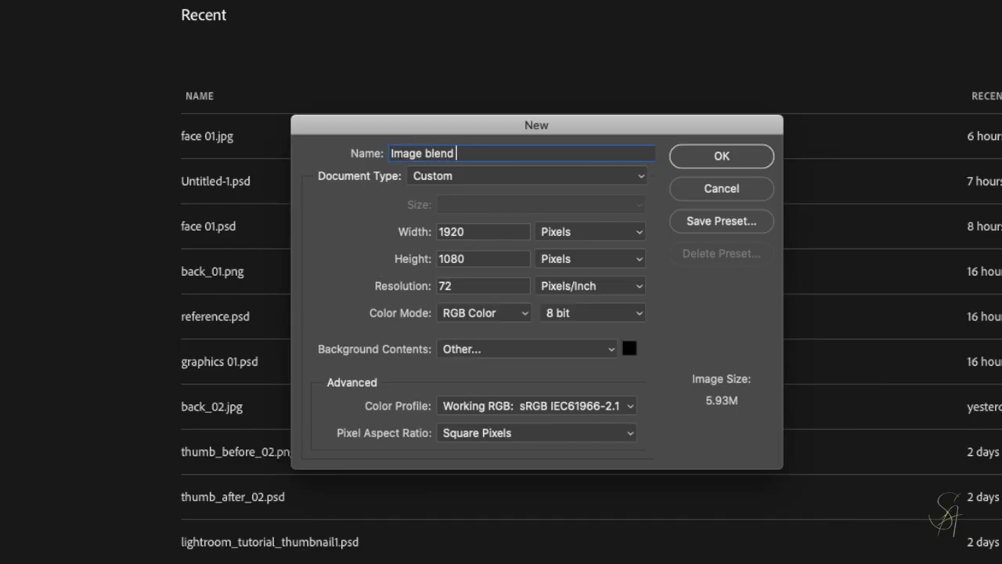
type(" tutorial 01")
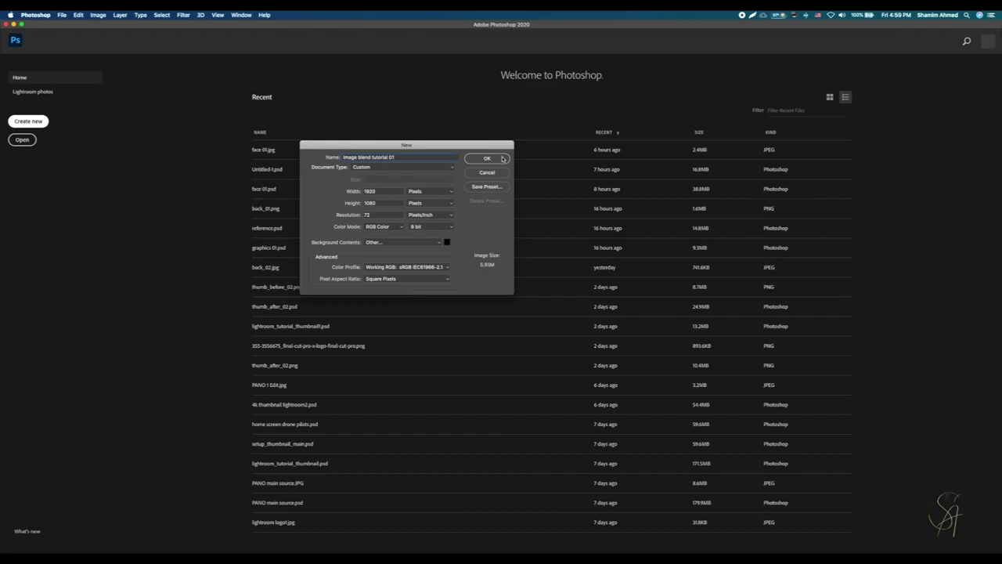
left_click(504, 159)
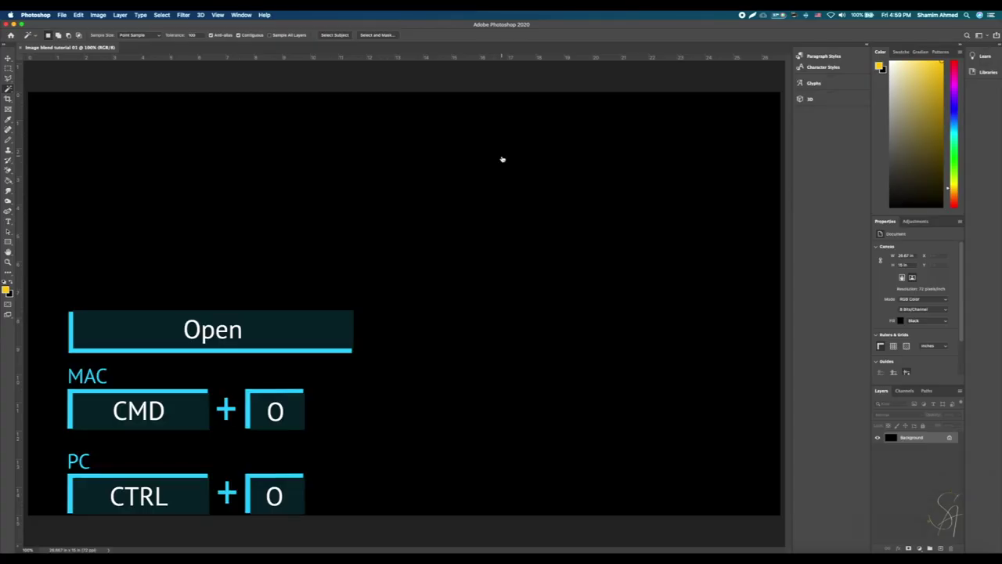
Open the image face 01.jpg through File > Open.
left_click(61, 14)
left_click(70, 30)
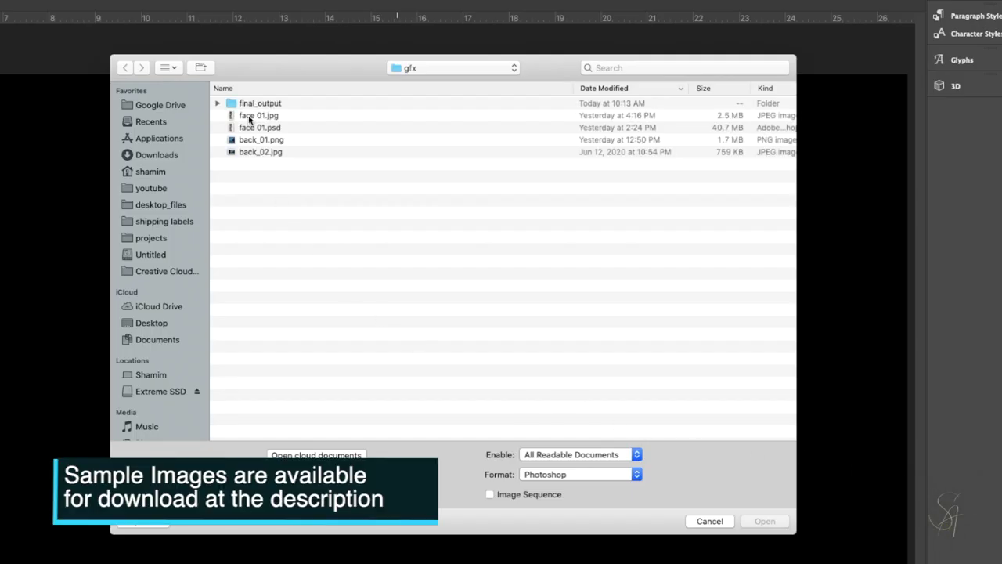
left_click(249, 117)
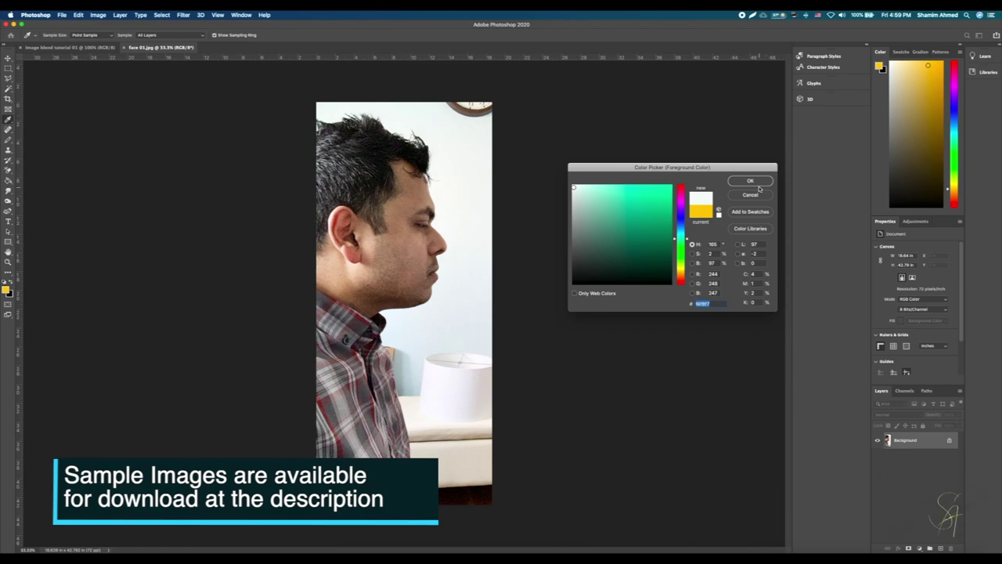
Convert the locked Background layer into an editable layer named Layer 0.
left_click(757, 183)
key("w")
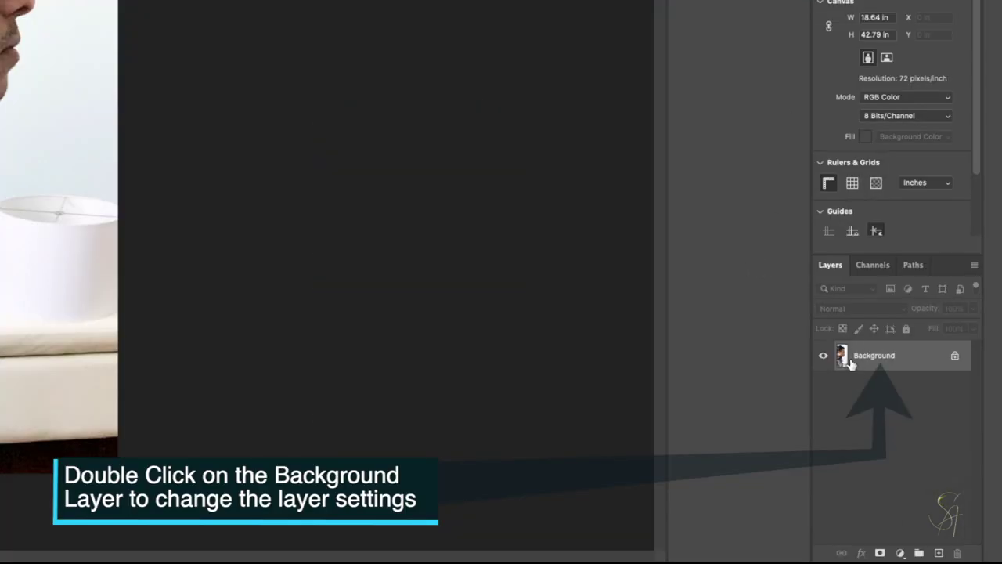
double_click(850, 361)
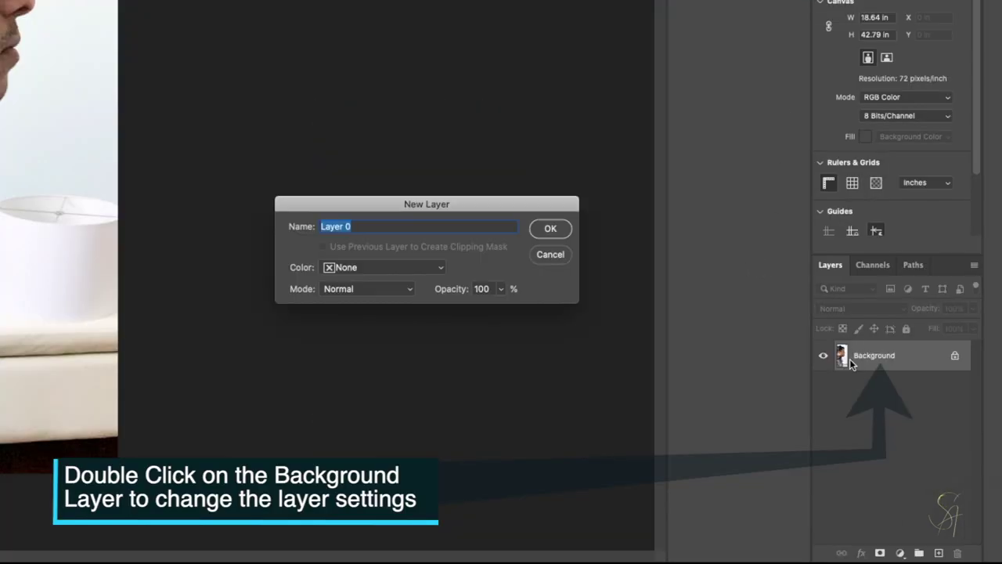
left_click(546, 230)
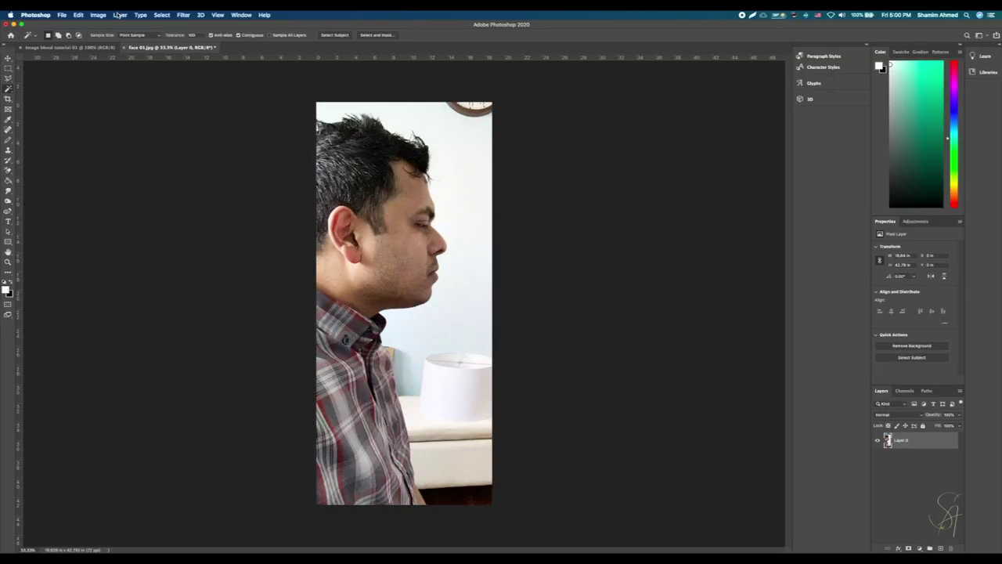
In Select and Mask, preview On Black and select the man by boxing the photo with Object Selection.
left_click(161, 14)
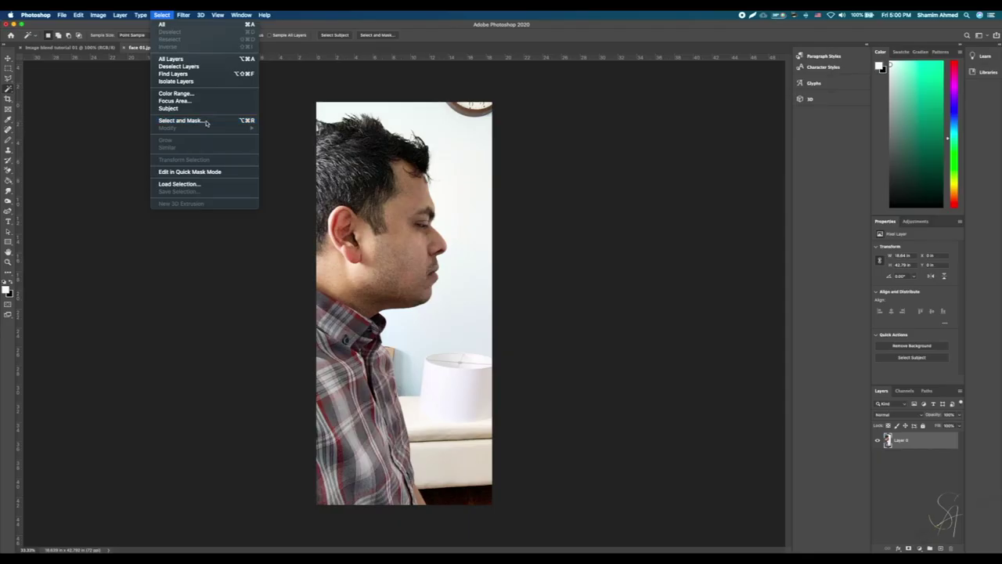
left_click(404, 222)
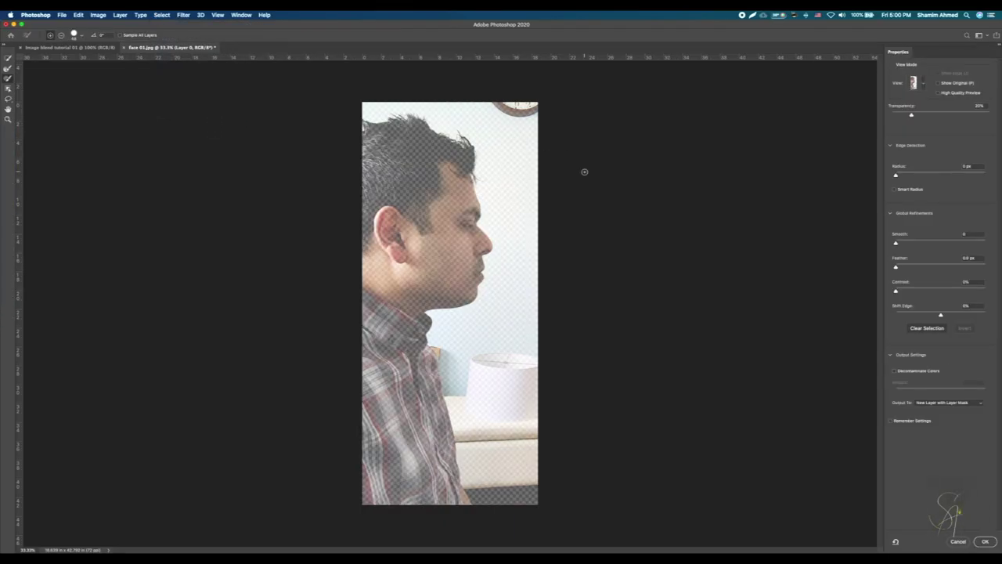
left_click(925, 84)
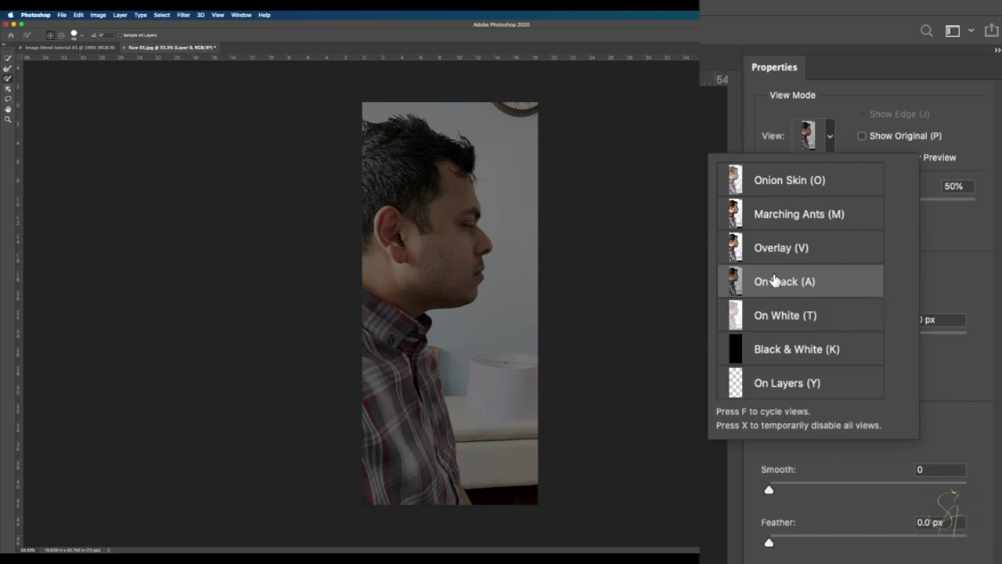
left_click(7, 90)
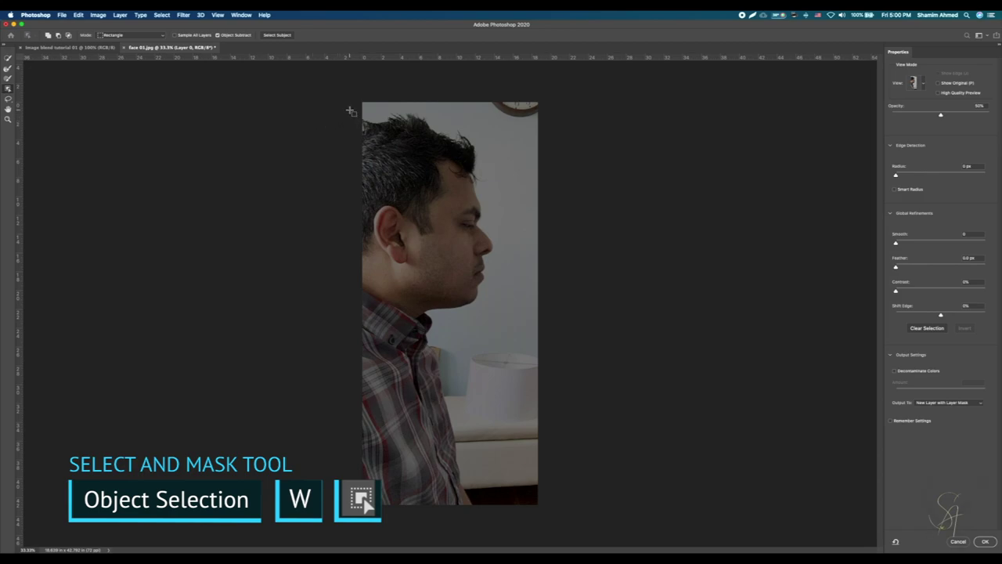
left_click_drag(350, 112, 496, 525)
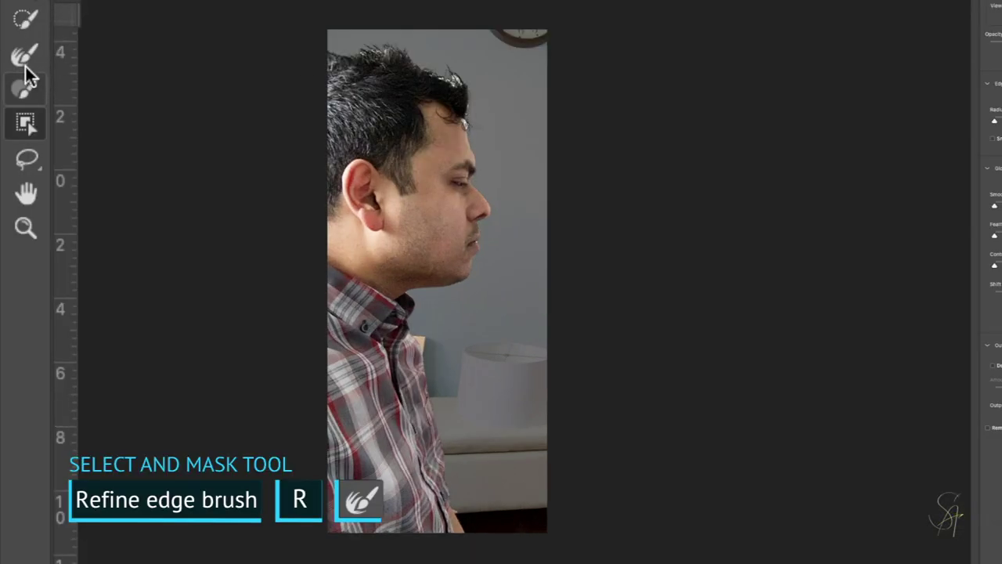
left_click(7, 68)
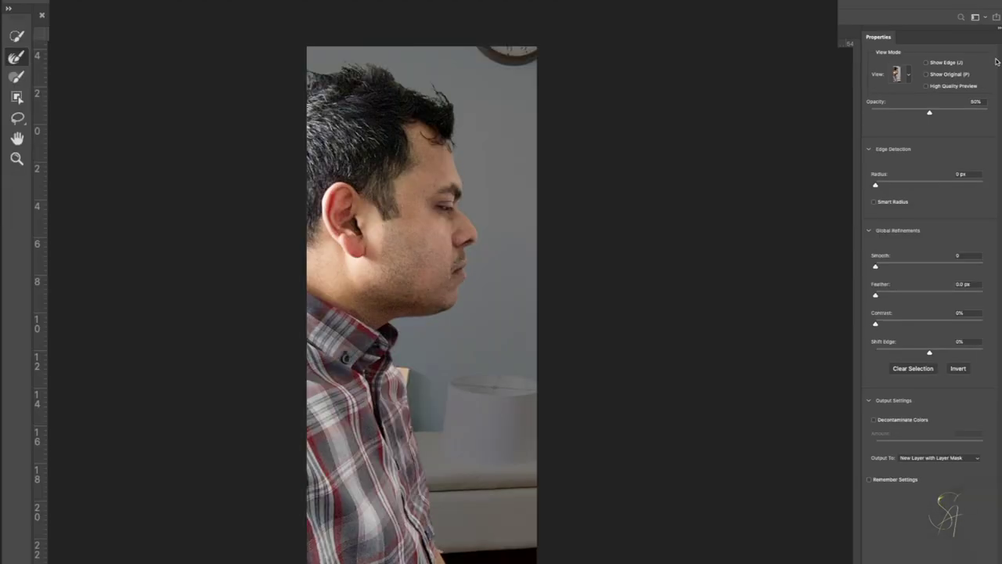
left_click(910, 75)
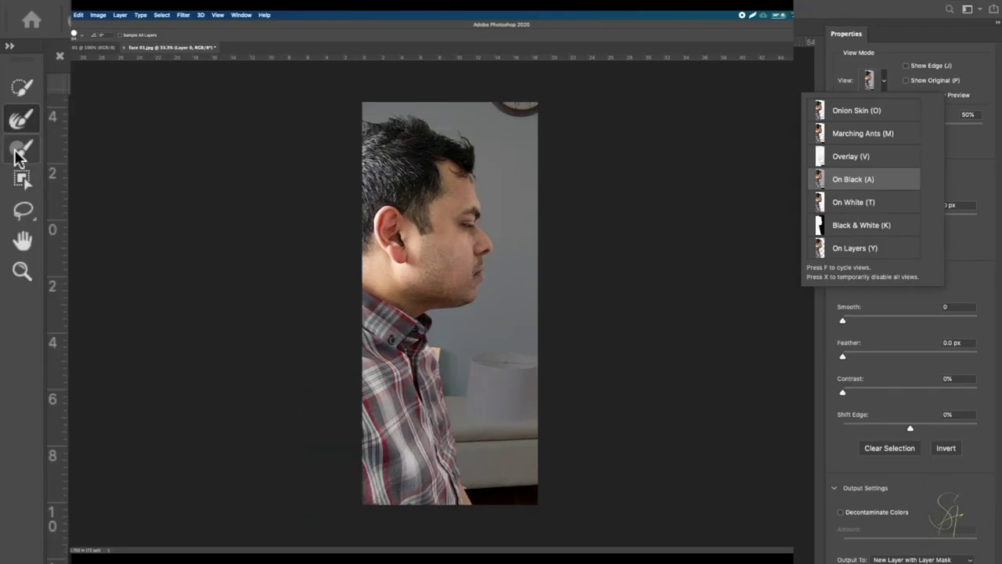
Zoom in on the shirt collar and brush the yellow patch out of the selection.
left_click(17, 76)
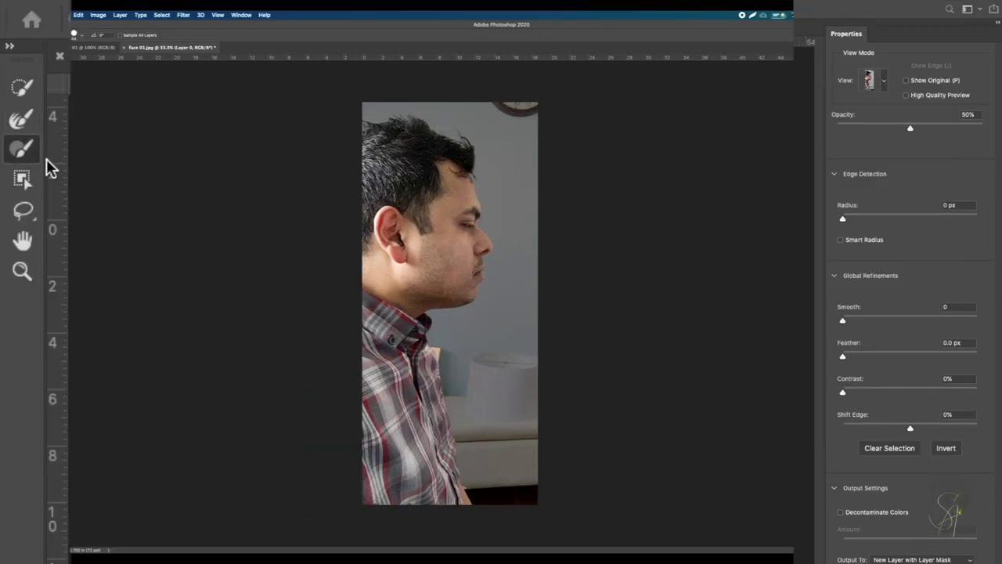
key("z")
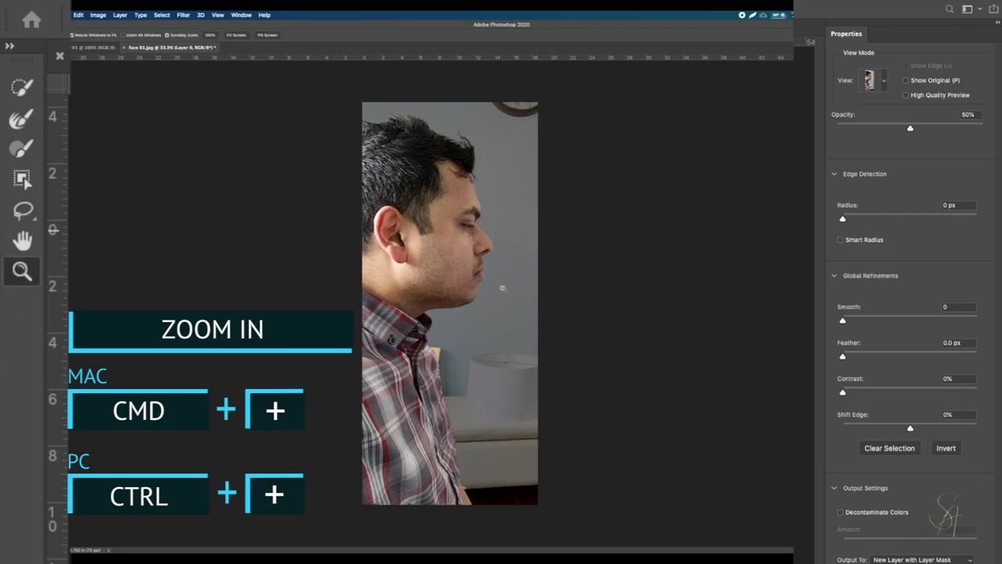
left_click_drag(501, 286, 486, 356)
key("b")
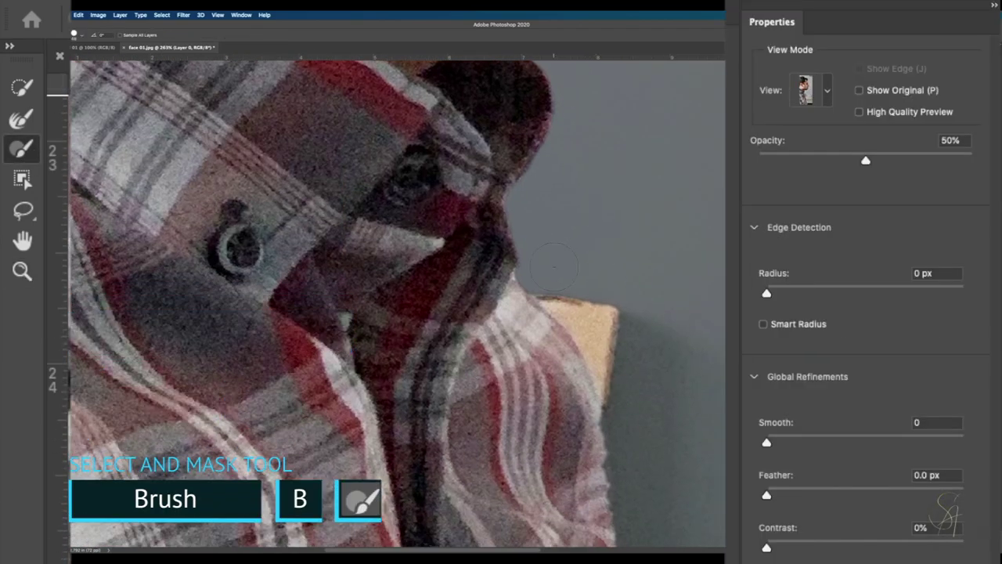
mouse_move(554, 268)
left_mouse_down()
mouse_move(595, 337)
mouse_move(592, 382)
mouse_move(539, 271)
left_mouse_up()
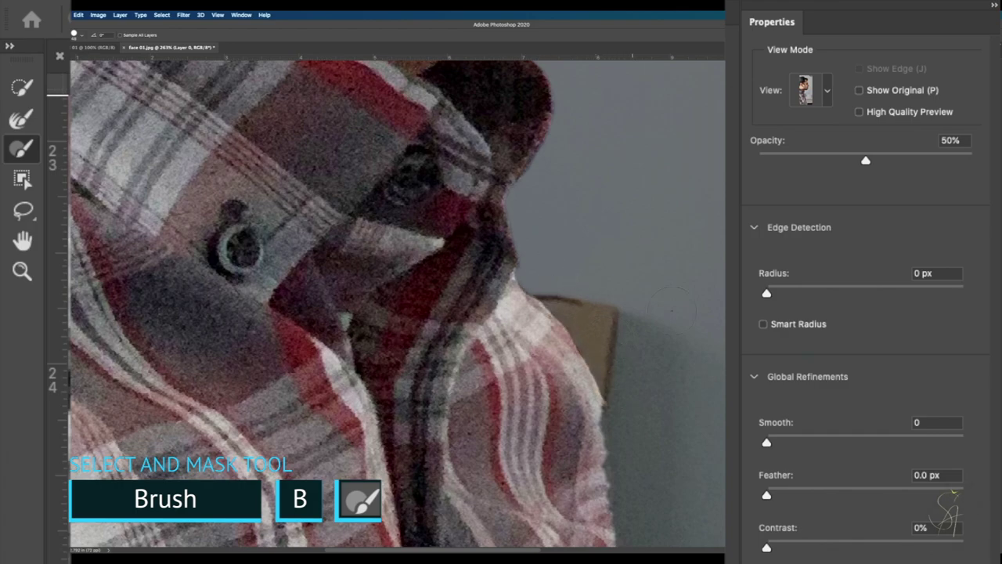
Brush along the shirt's right edge to refine the selection there.
scroll(671, 310, "down", 5)
mouse_move(548, 210)
left_mouse_down()
mouse_move(584, 250)
mouse_move(603, 438)
mouse_move(619, 458)
mouse_move(623, 423)
left_mouse_up()
scroll(622, 423, "down", 10)
left_click_drag(595, 313, 638, 423)
scroll(639, 423, "down", 10)
mouse_move(634, 149)
left_mouse_down()
mouse_move(680, 235)
mouse_move(679, 361)
mouse_move(701, 466)
left_mouse_up()
scroll(680, 235, "down", 10)
scroll(689, 376, "down", 10)
scroll(701, 466, "down", 10)
left_click_drag(665, 149, 701, 368)
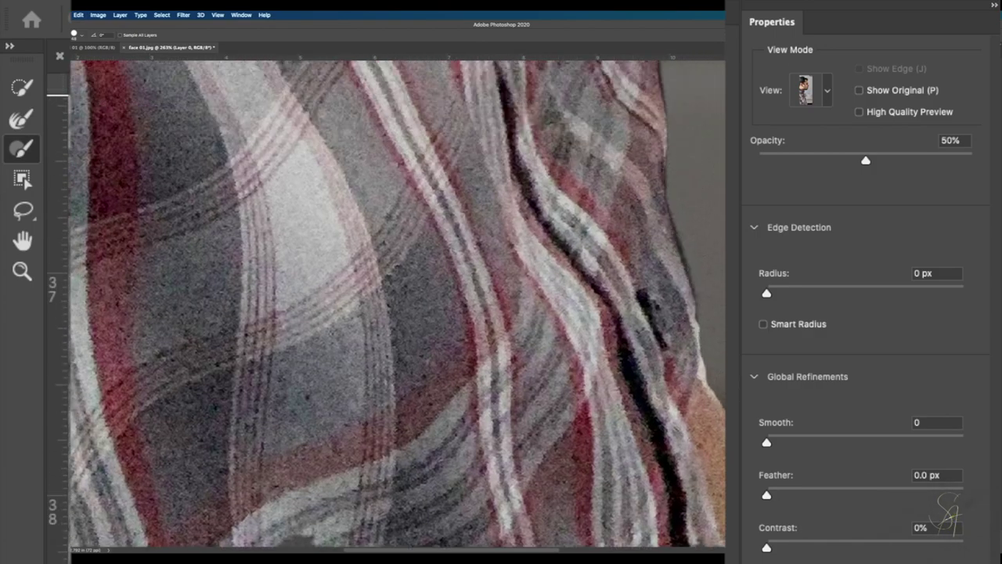
scroll(697, 329, "down", 10)
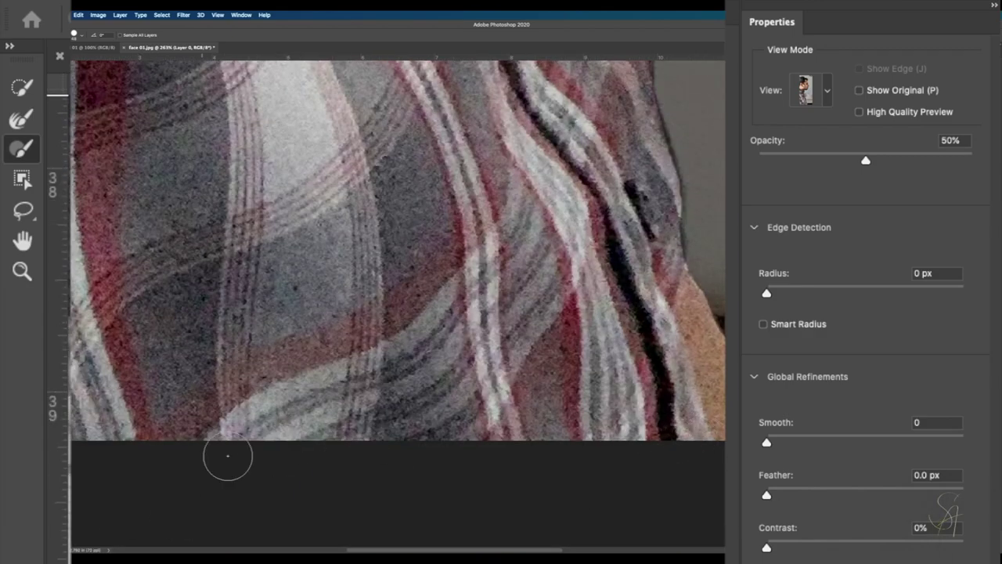
Zoom back out to the whole photo with the Refine Edge brush ready for the hair.
key("ctrl+minus")
key("ctrl+minus")
key("ctrl+minus")
scroll(352, 297, "up", 5)
scroll(352, 297, "down", 5)
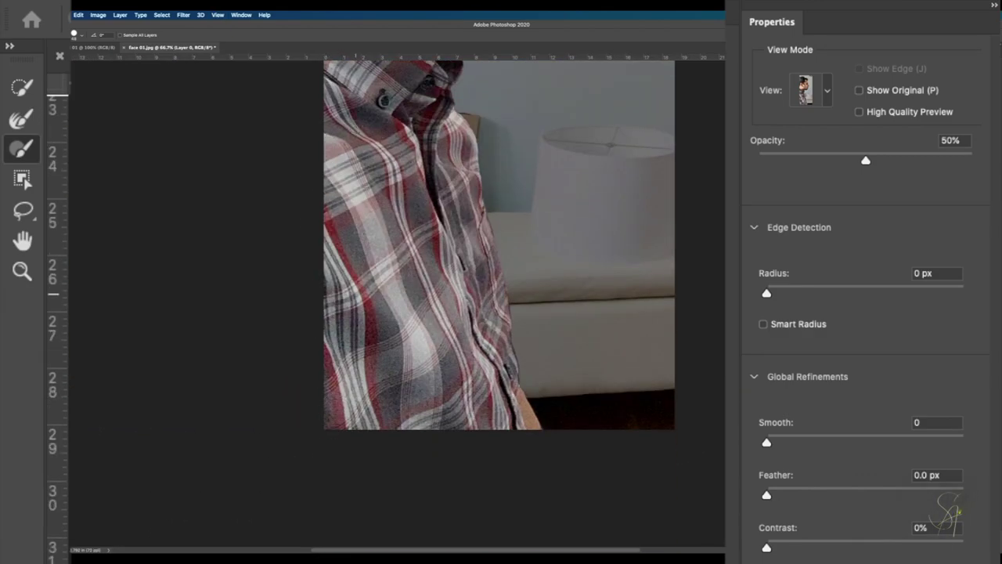
scroll(539, 320, "up", 5)
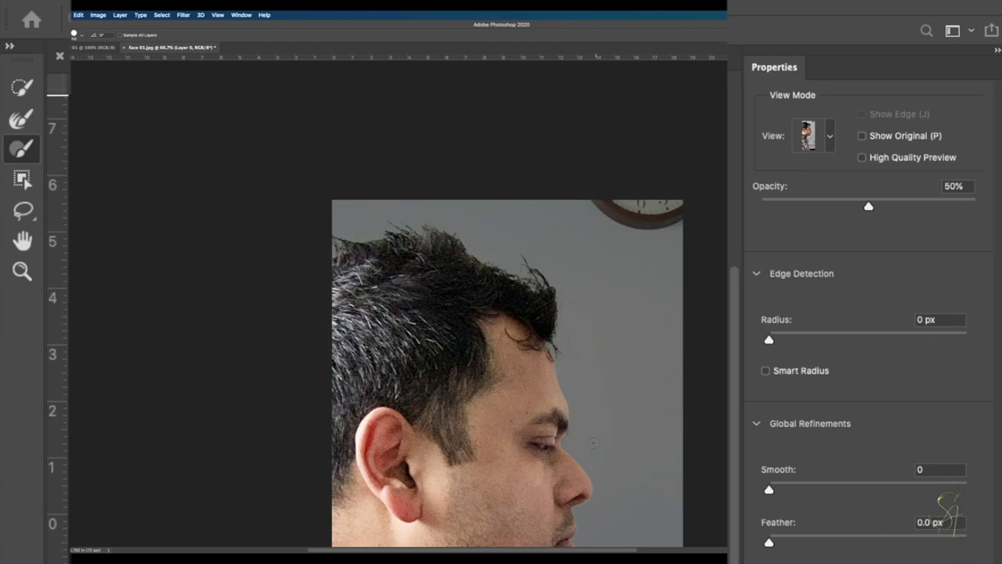
key("r")
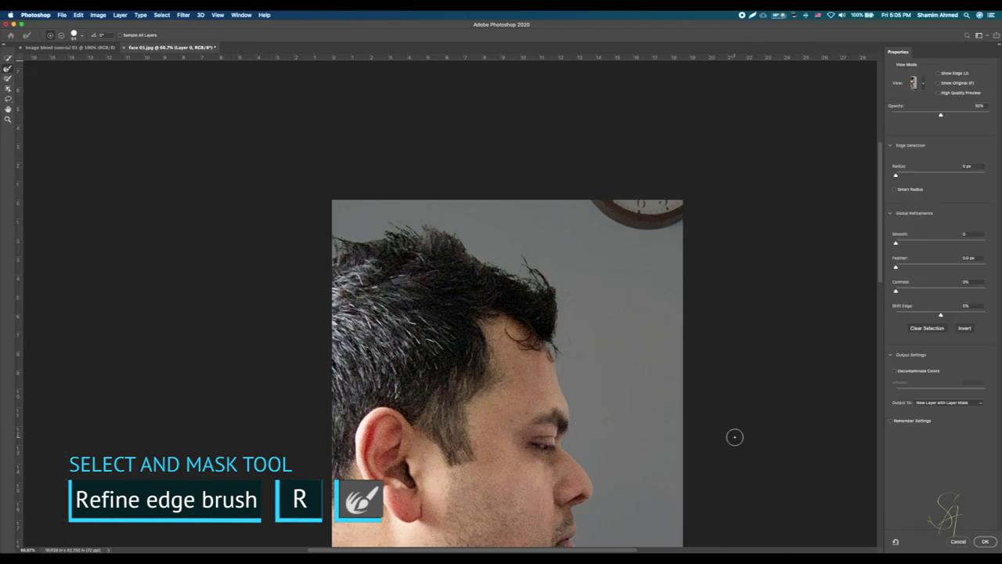
scroll(735, 436, "down", 5)
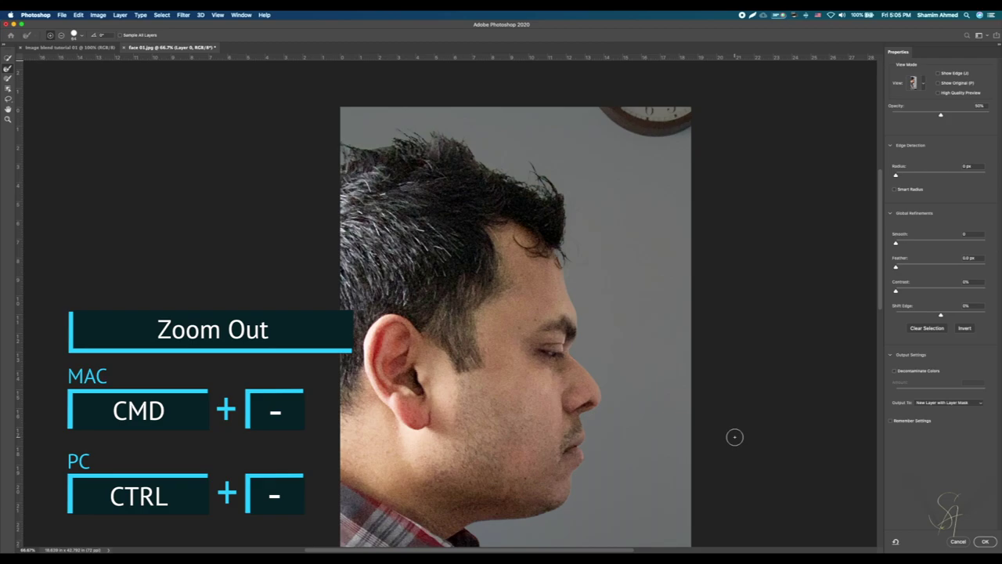
key("super+minus")
key("super+minus")
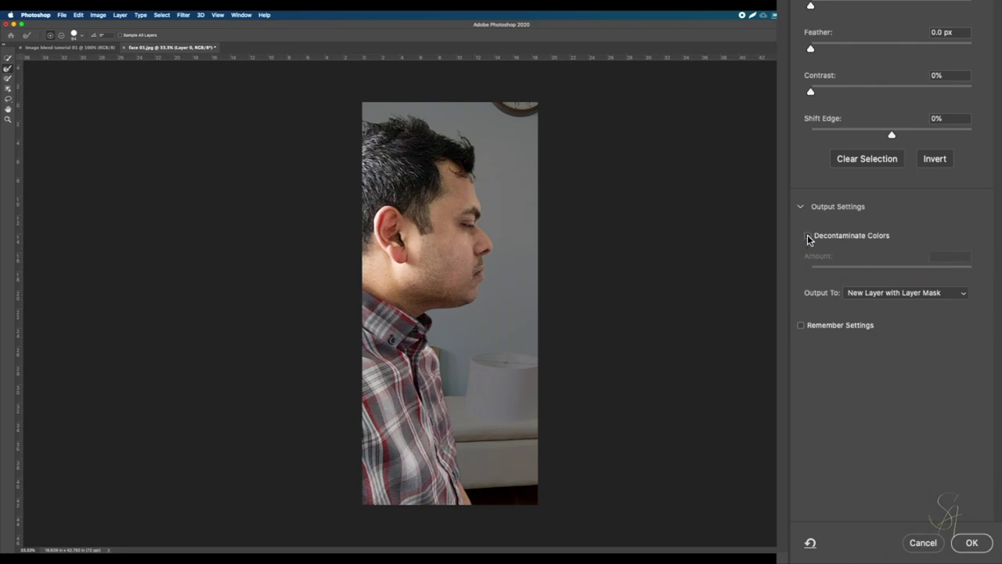
Enable Decontaminate Colors at 23% and output the man as a New Layer with Layer Mask.
left_click(808, 236)
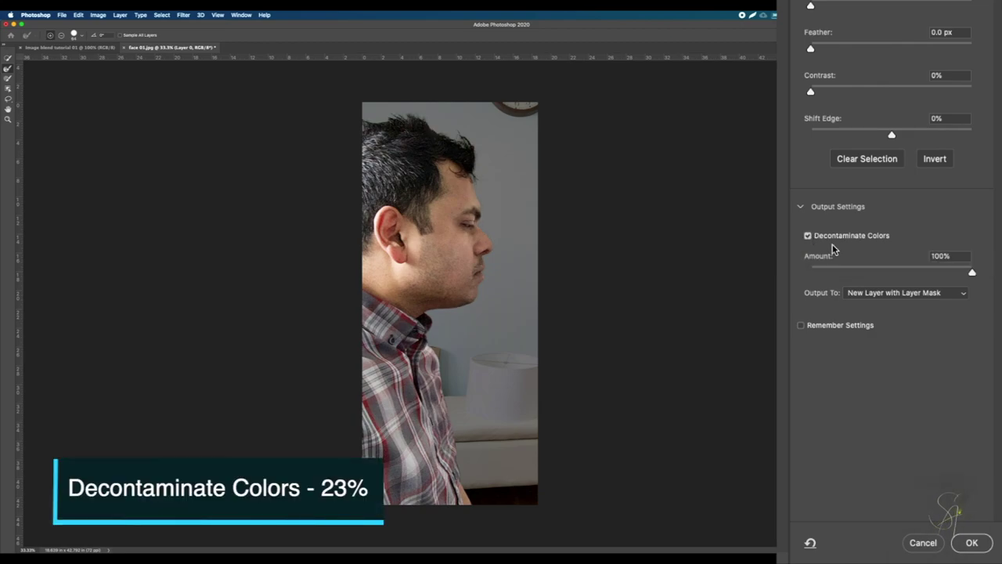
left_click(900, 272)
type("23")
key("Return")
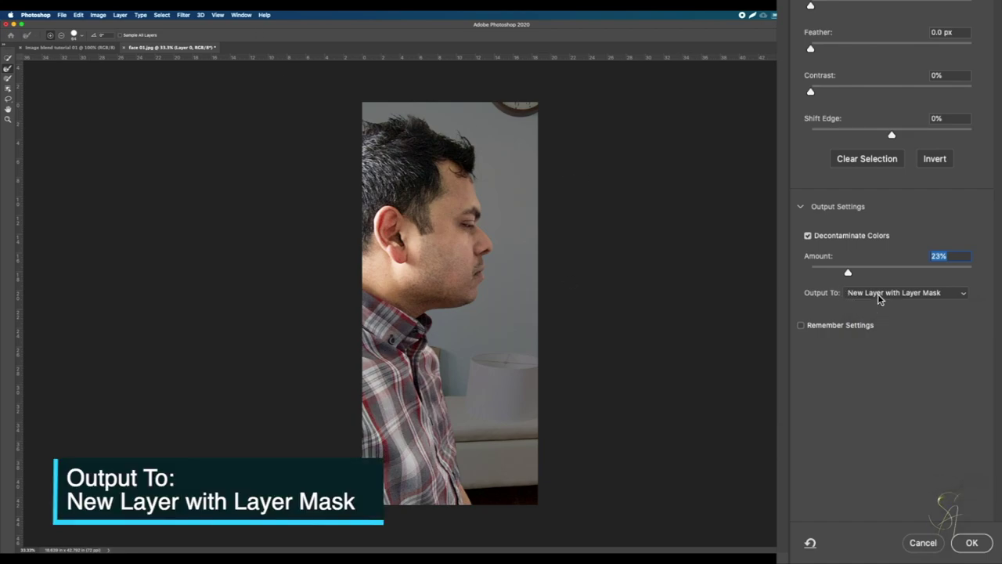
left_click(878, 293)
left_click(879, 293)
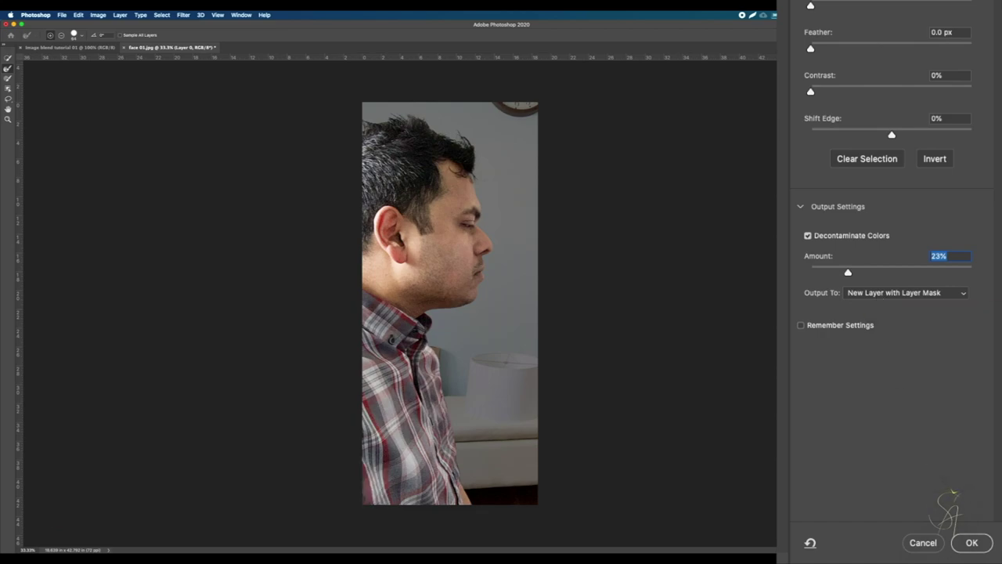
left_click(972, 542)
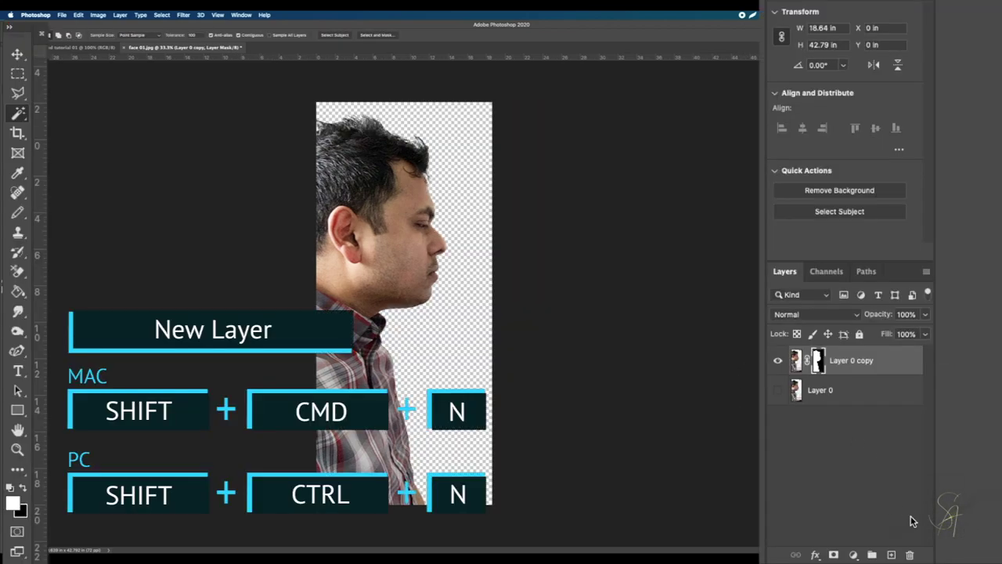
Add Layer 1 below Layer 0 copy and fill it with black.
left_click(892, 555)
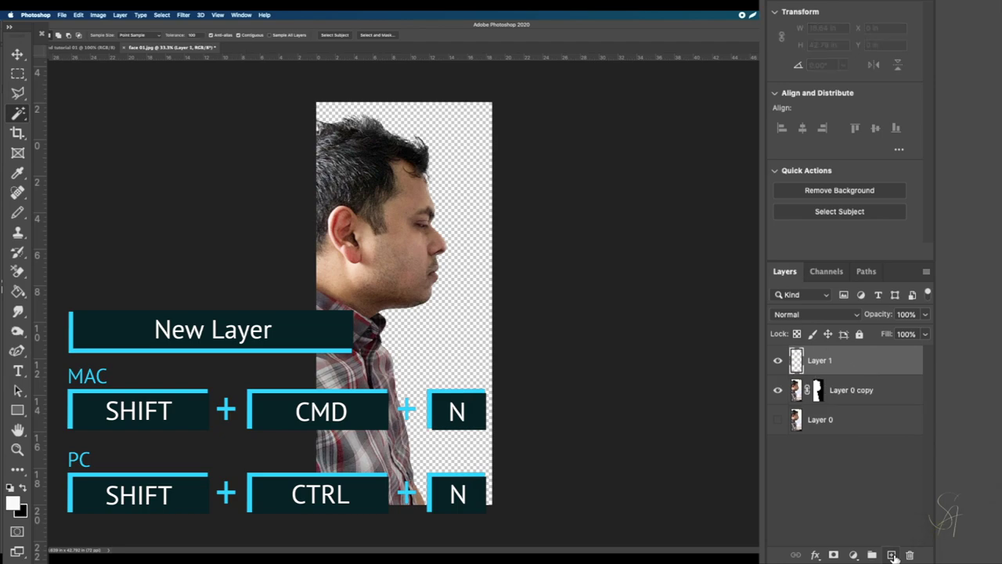
left_click_drag(820, 389, 821, 406)
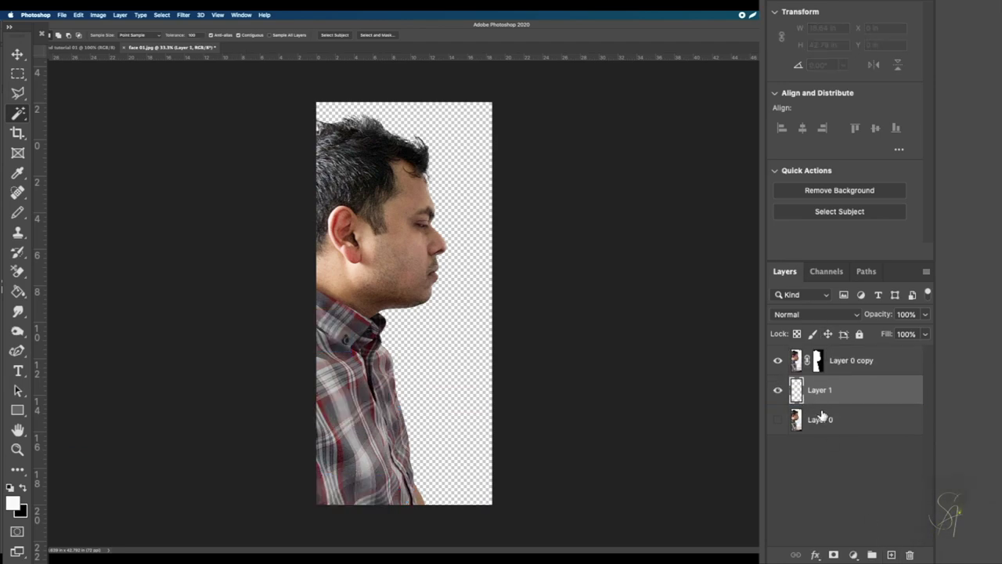
key("alt+BackSpace")
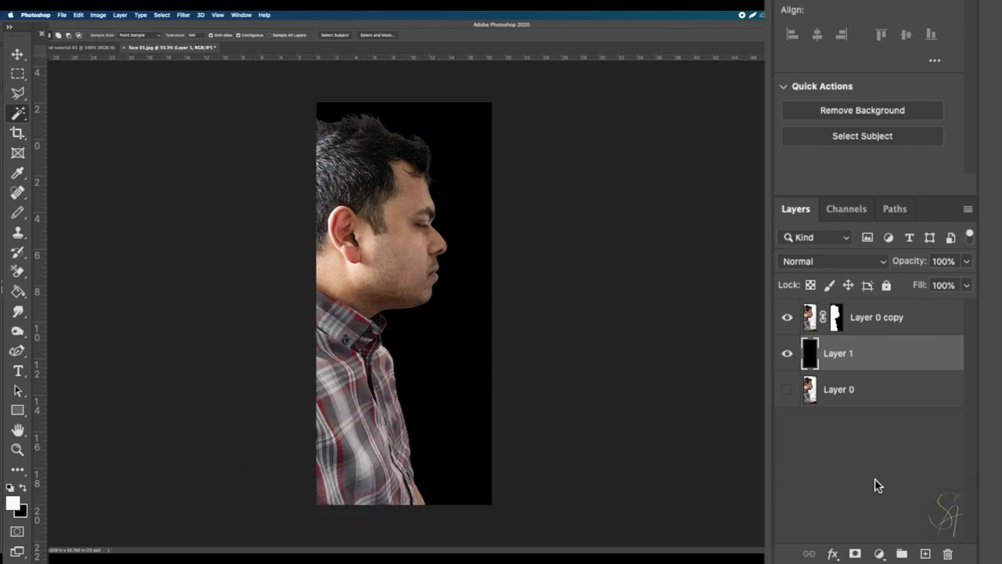
Load the face mask as a selection and copy the face pixels from Layer 0 copy.
left_click(838, 317)
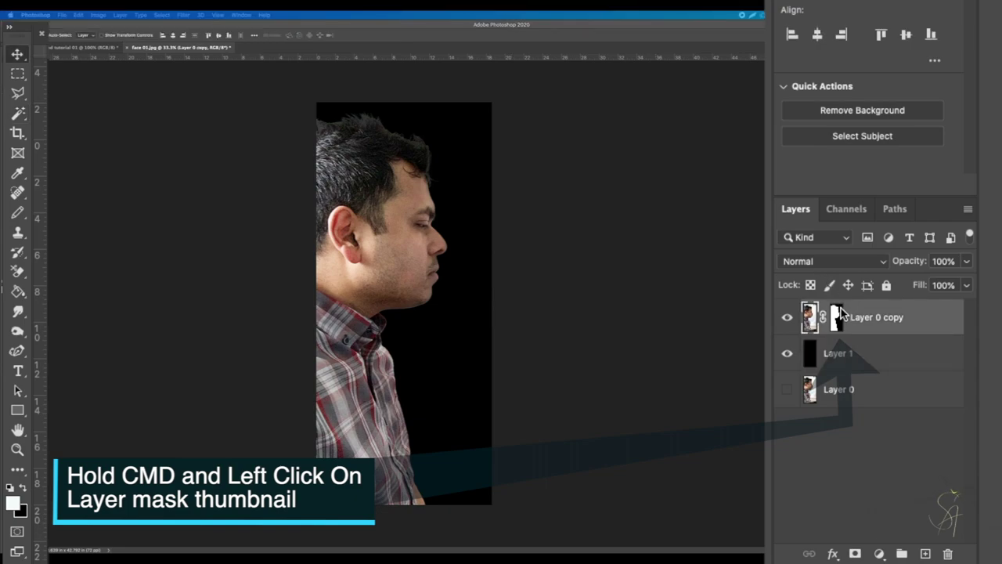
left_click(836, 315)
left_click(837, 315, "super")
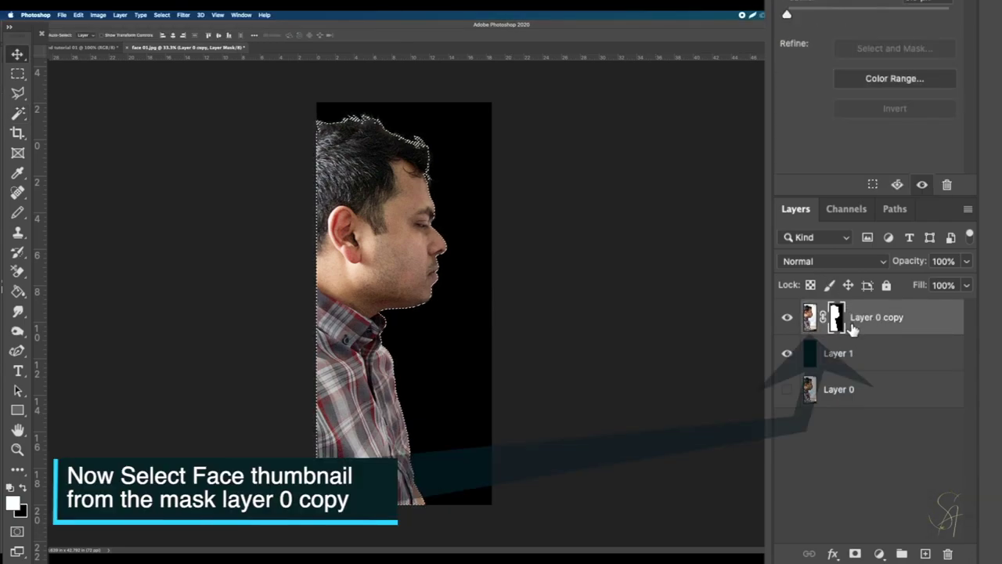
left_click(809, 317)
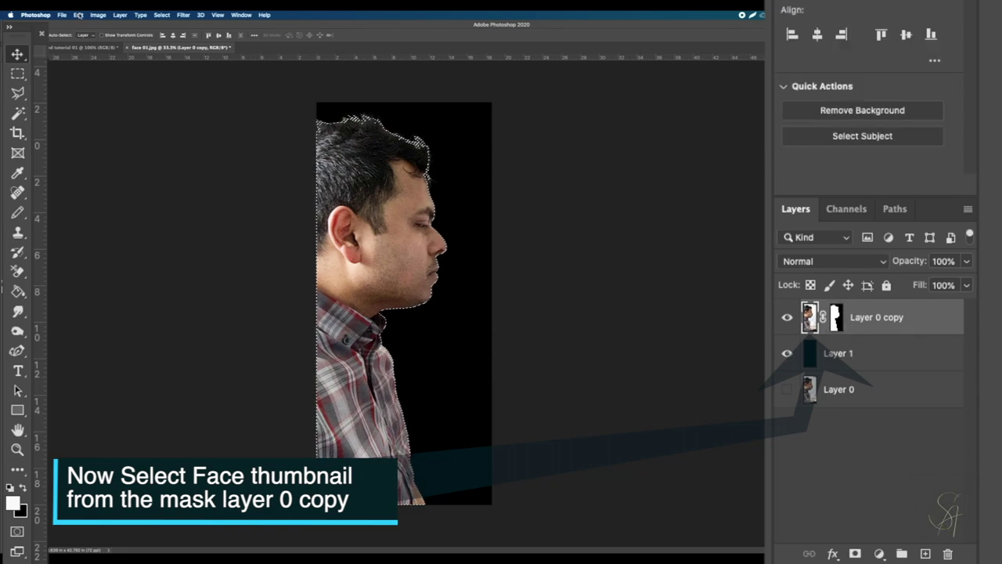
left_click(78, 15)
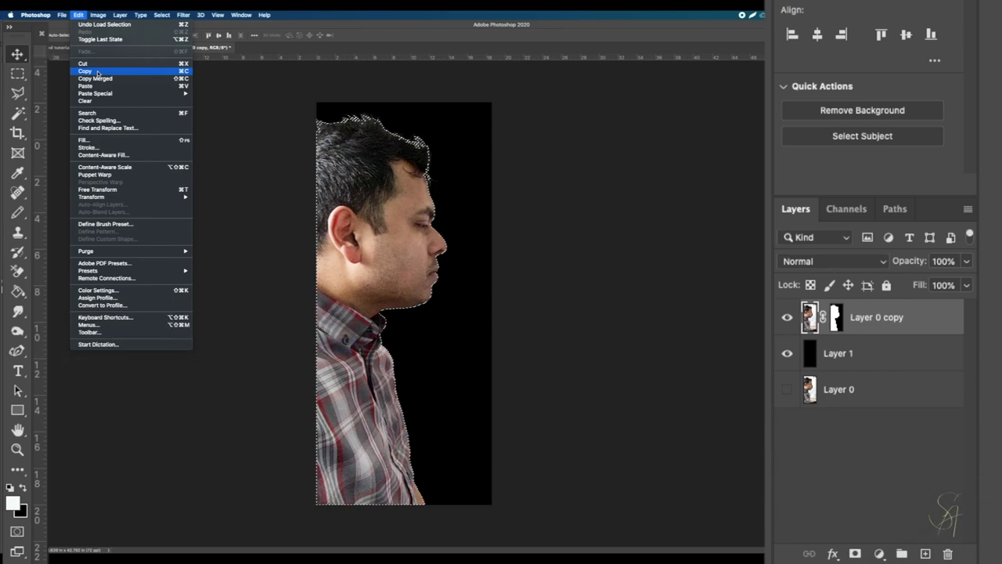
left_click(98, 73)
Paste the face into Image blend tutorial 01 as a new layer and bring up the Open dialog.
left_click(92, 48)
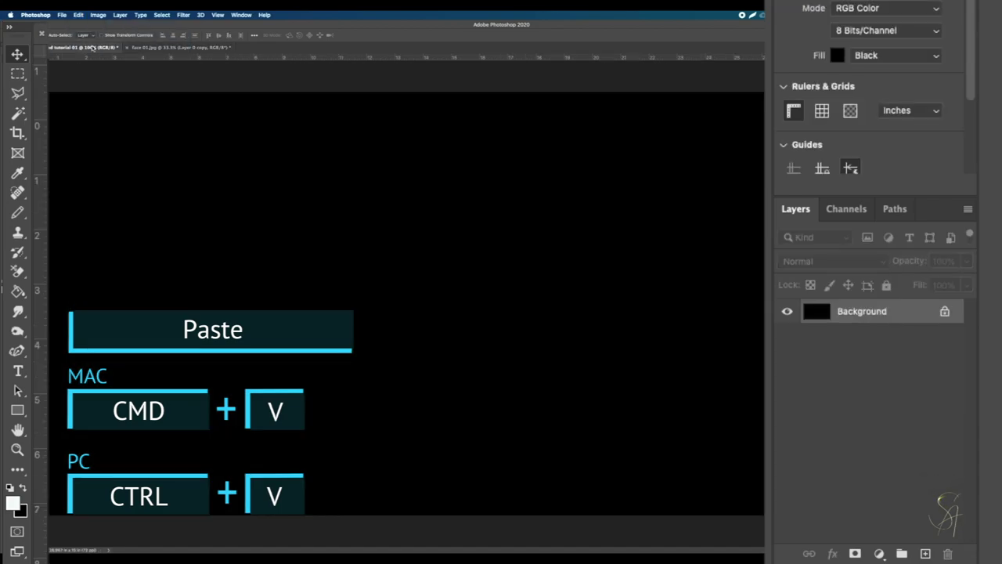
left_click(78, 14)
left_click(85, 88)
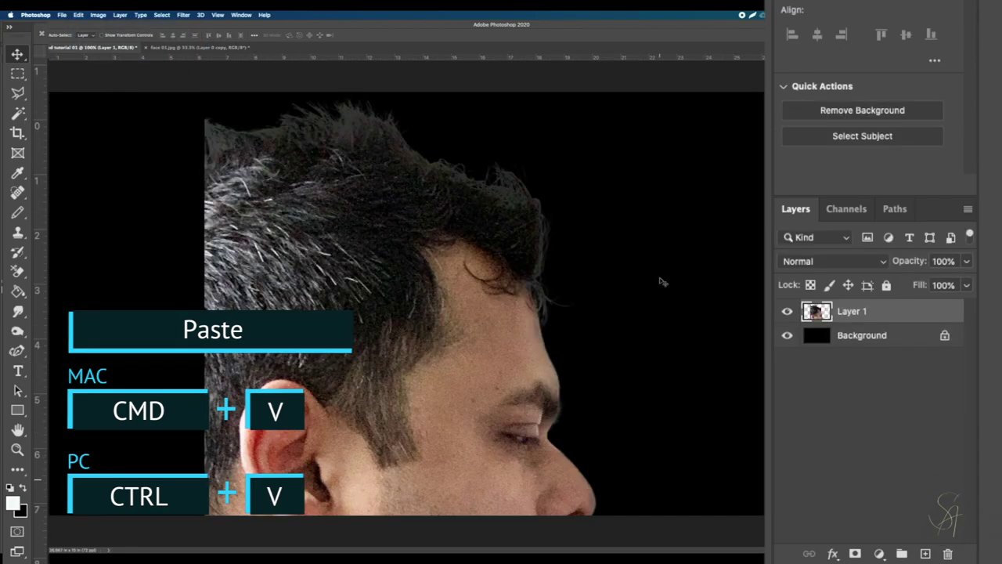
left_click(60, 15)
left_click(227, 37)
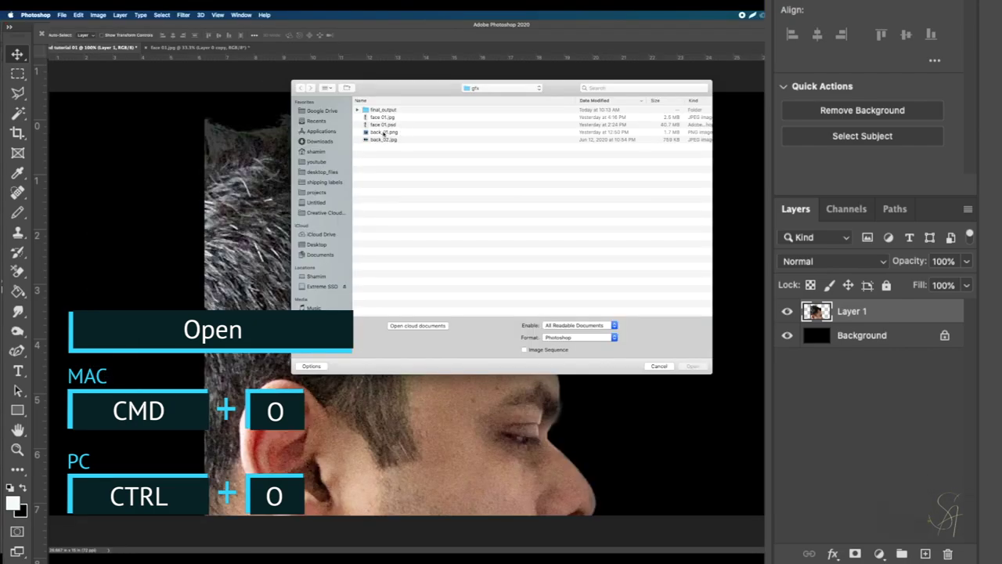
Open back_01.png, select all and copy it, then return to Image blend tutorial 01.
left_click(384, 132)
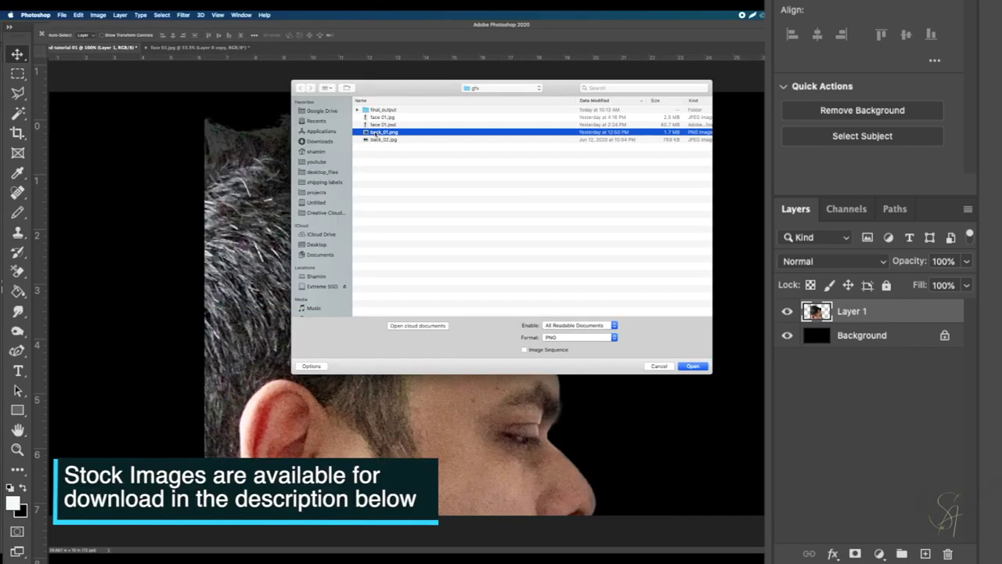
double_click(374, 133)
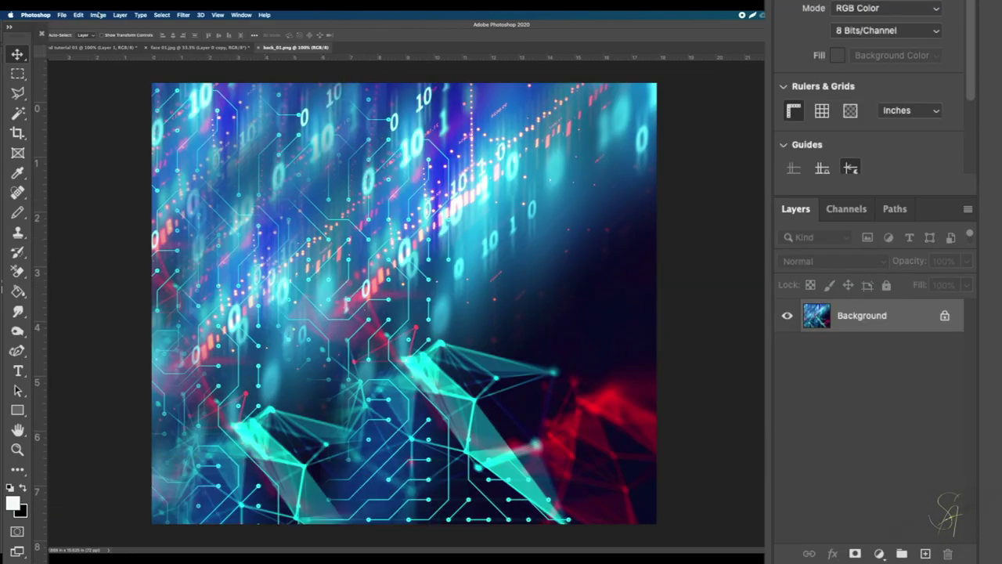
left_click(163, 15)
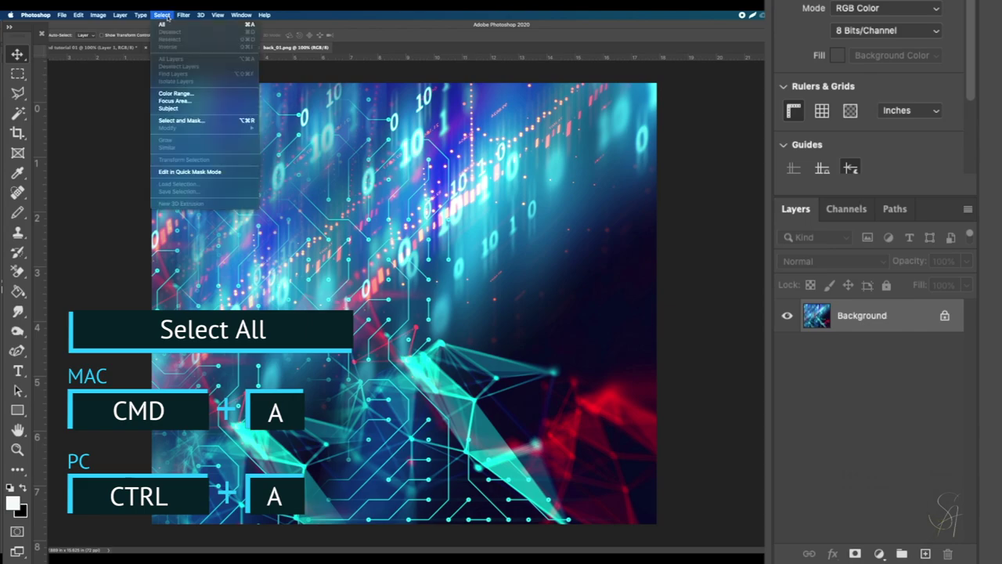
left_click(166, 25)
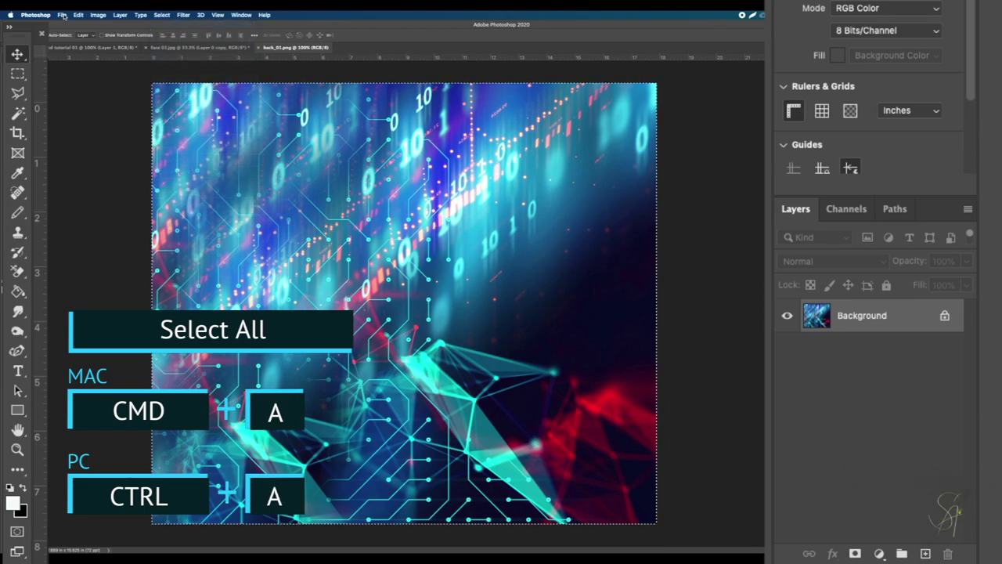
left_click(78, 15)
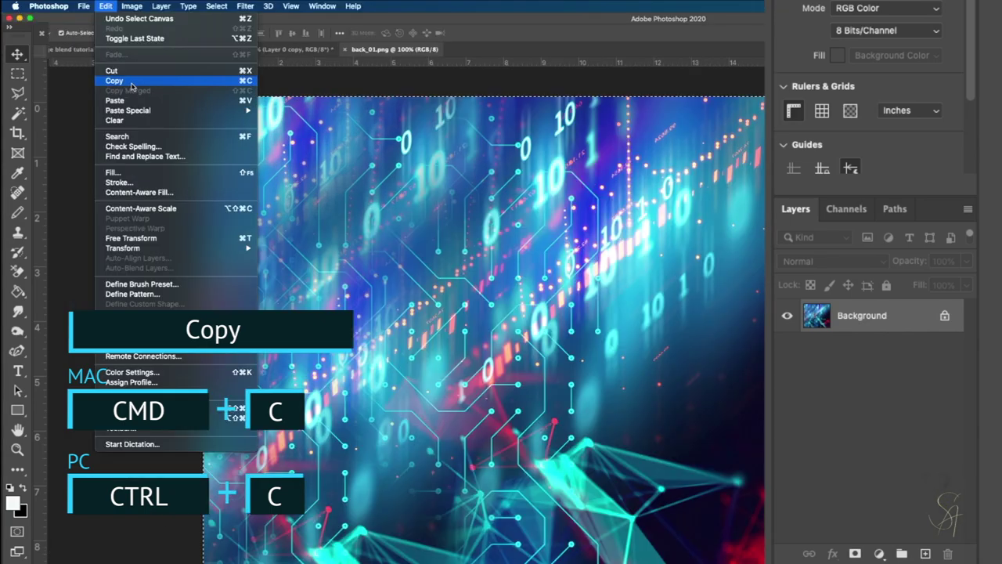
left_click(88, 72)
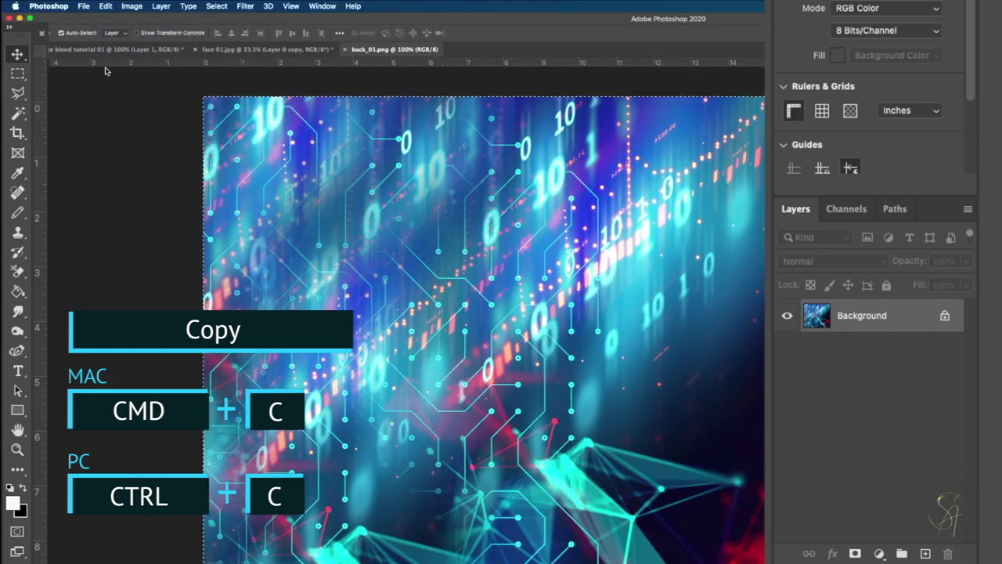
left_click(65, 47)
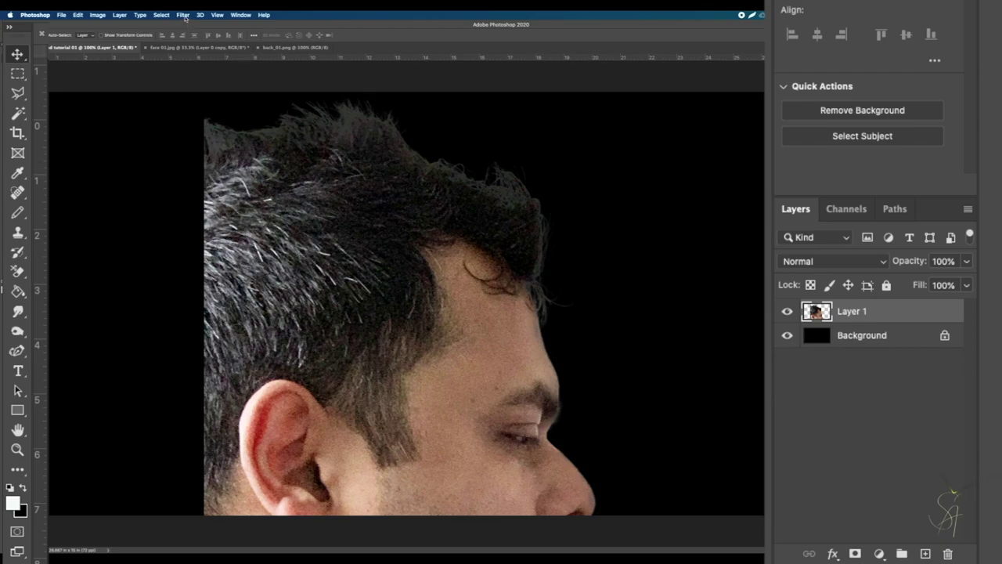
Paste the circuit image as a new layer and shift it right to reveal the face.
left_click(79, 15)
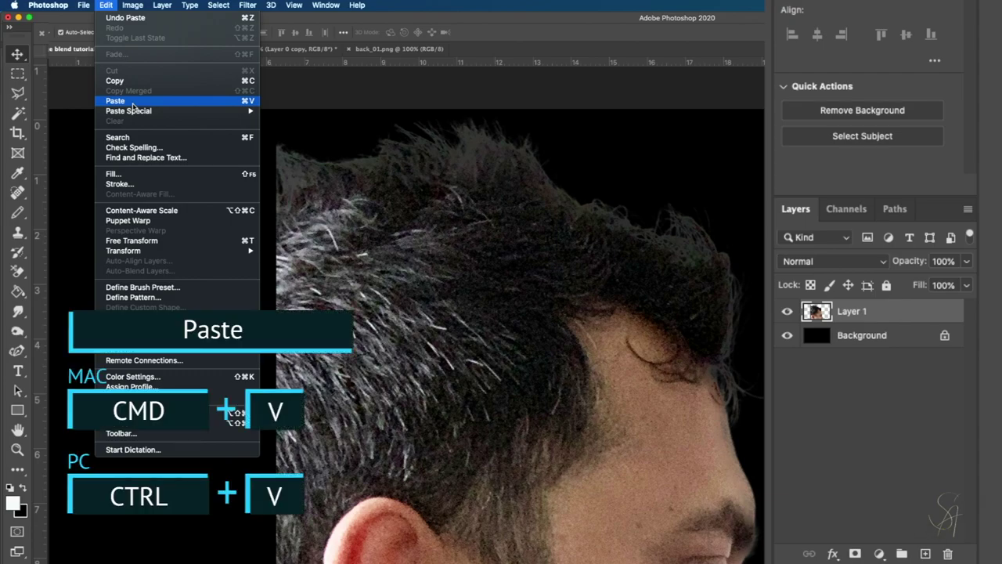
left_click(133, 106)
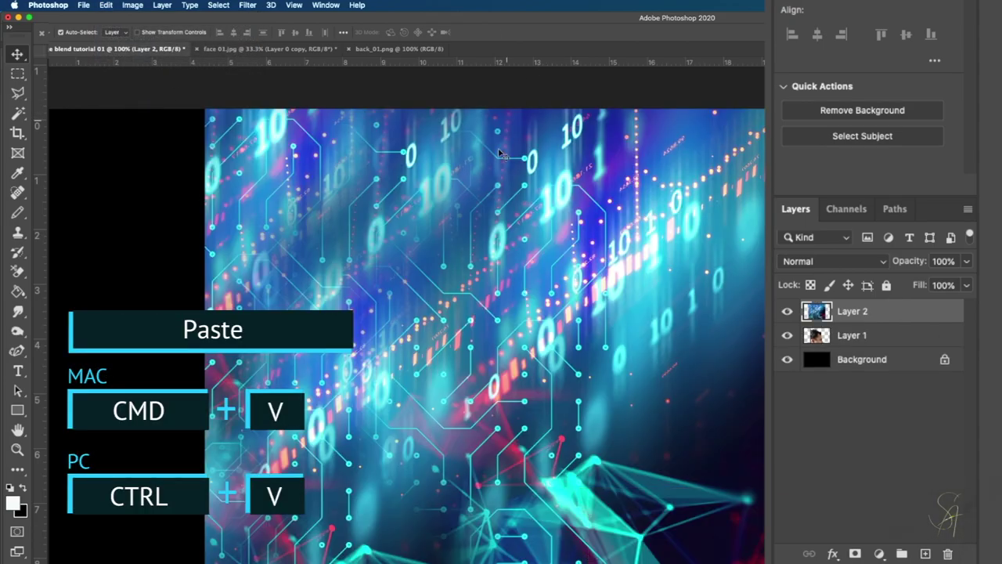
left_click_drag(407, 193, 572, 187)
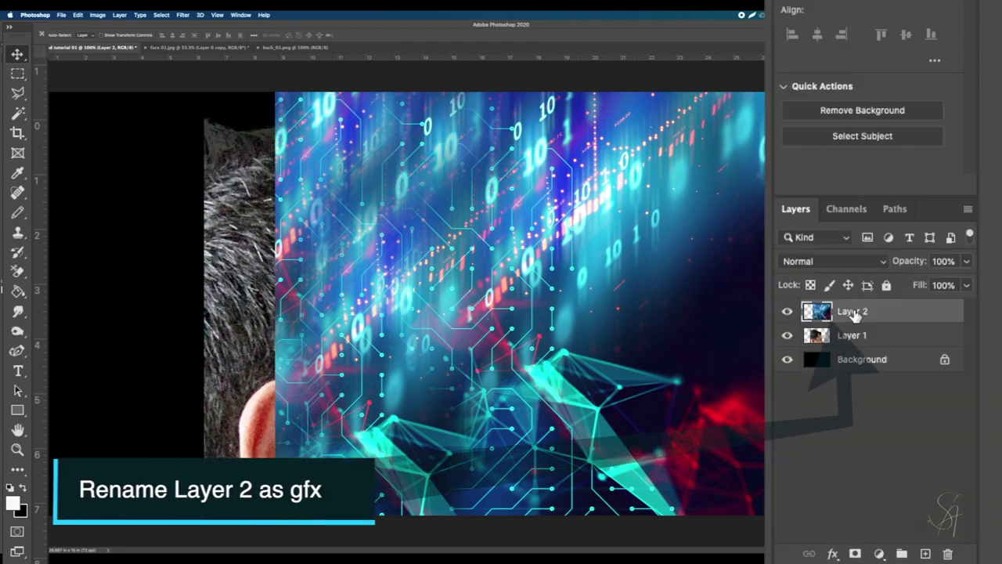
Rename Layer 2 to 'gfx' and Layer 1 to 'face', then move face above gfx.
double_click(803, 312)
type("gfx")
key("Return")
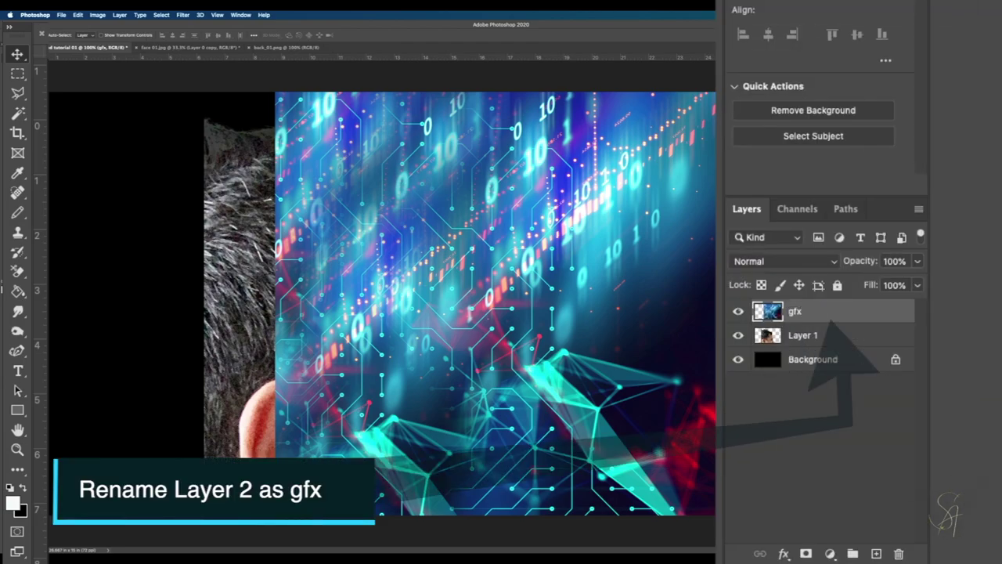
double_click(801, 335)
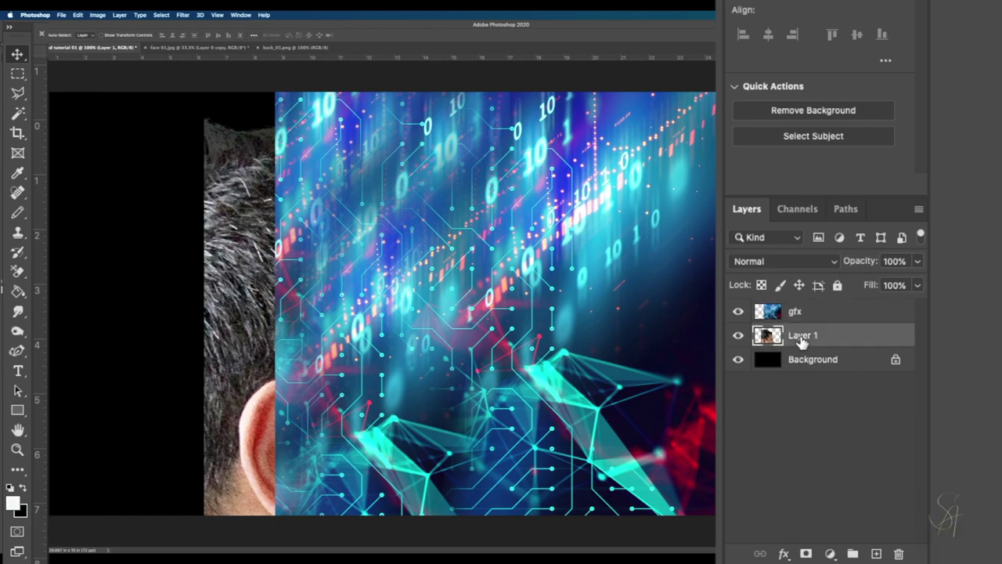
type("face")
key("Return")
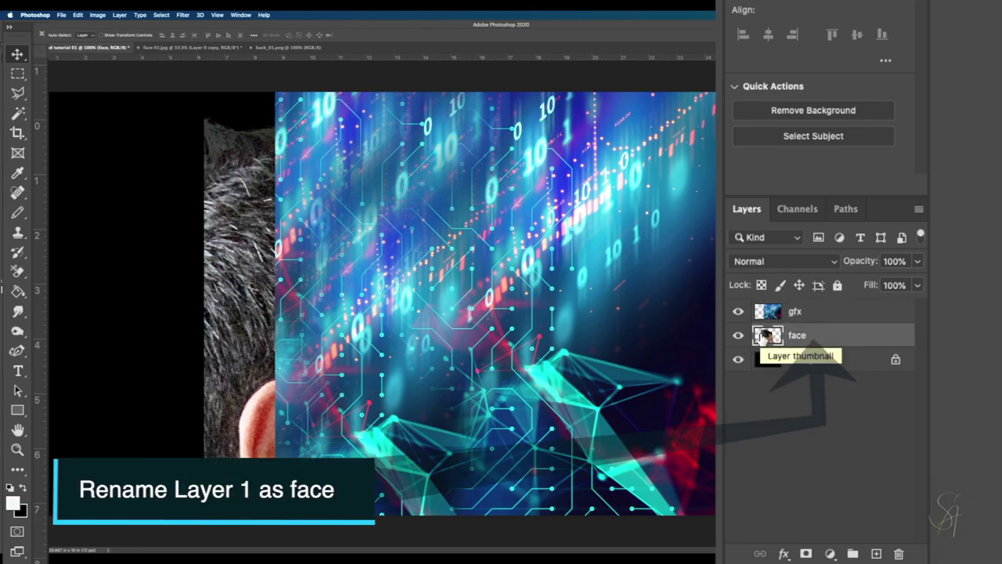
left_click_drag(779, 339, 771, 307)
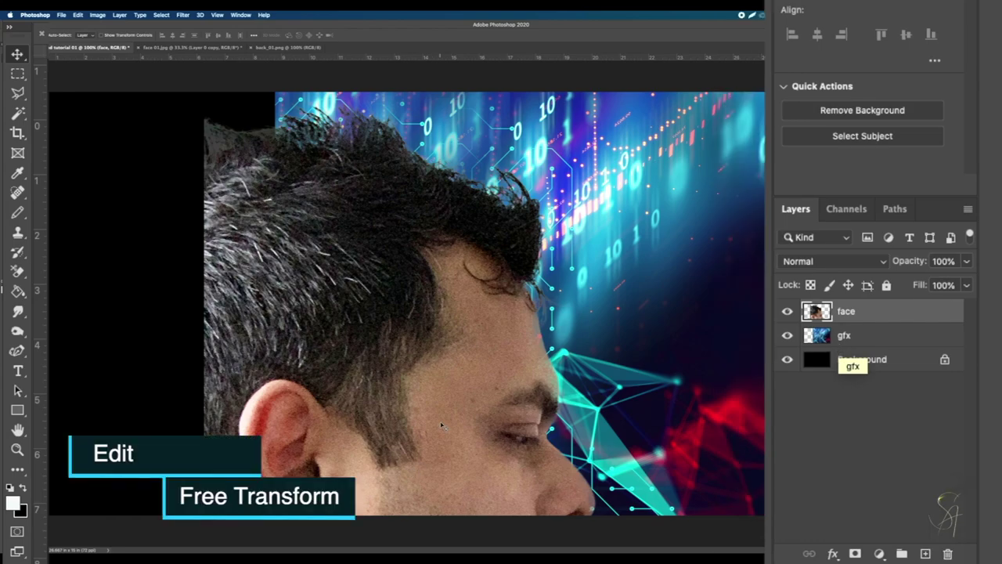
Free Transform the face layer to scale it down and flip it horizontally.
left_click(77, 16)
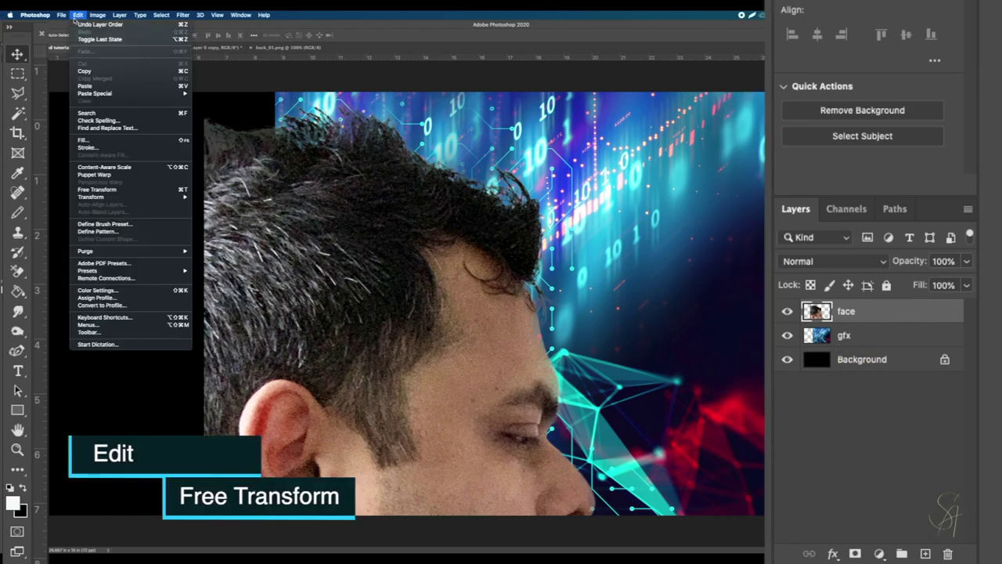
left_click(113, 192)
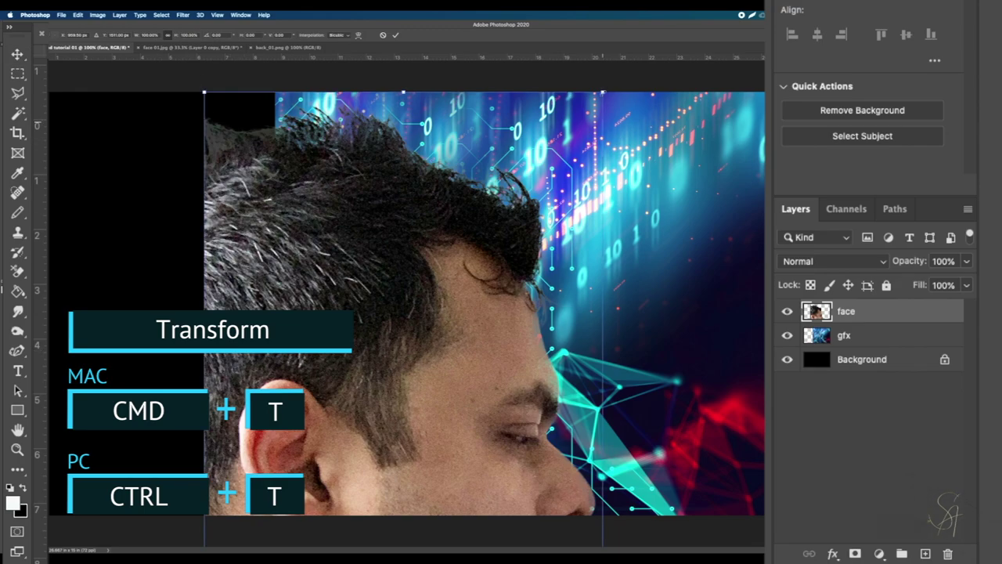
left_click_drag(603, 94, 451, 178)
left_click_drag(404, 387, 420, 268)
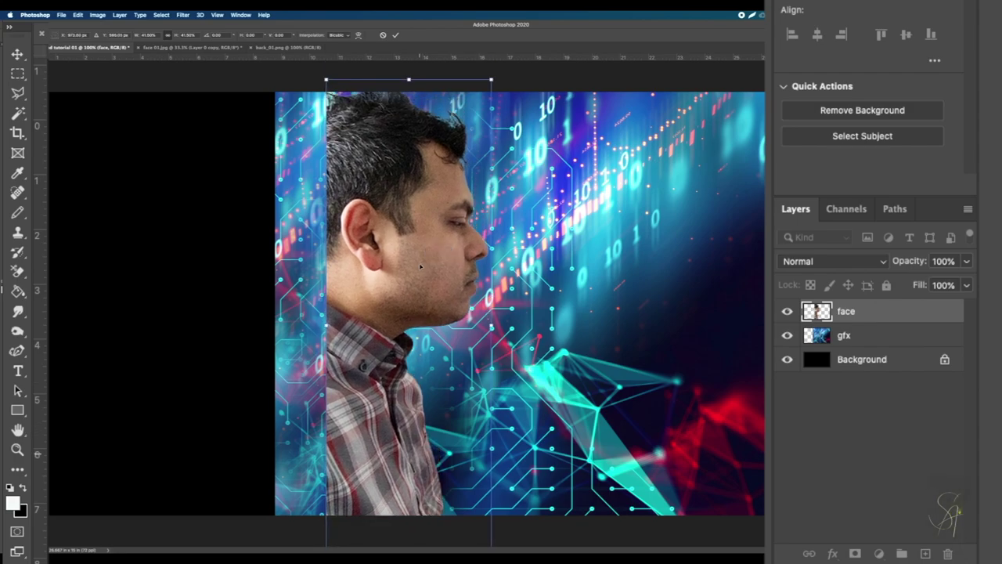
right_click(412, 277)
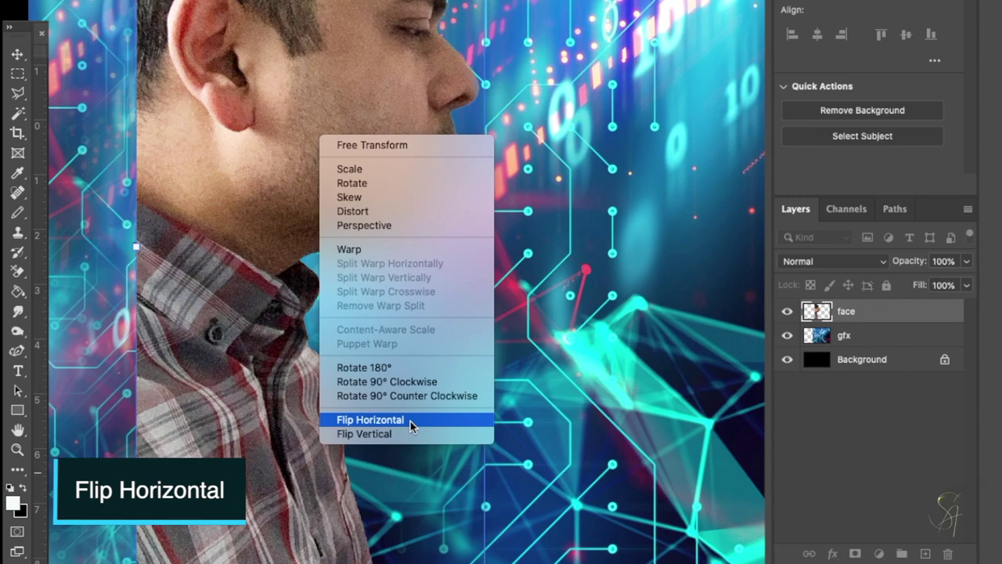
left_click(411, 423)
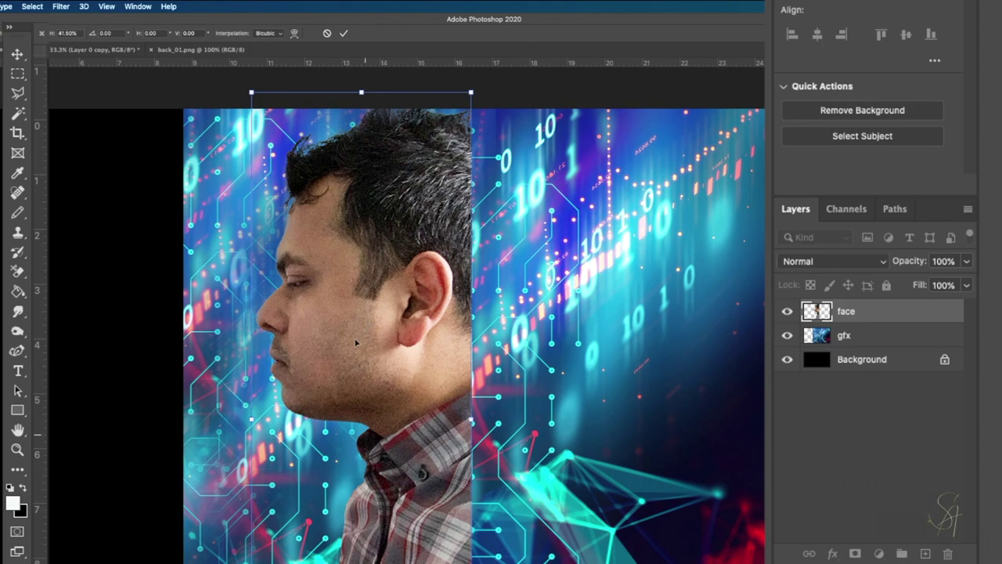
Position the face over the circuits on the left and lower its opacity to 53%.
left_click_drag(356, 344, 375, 331)
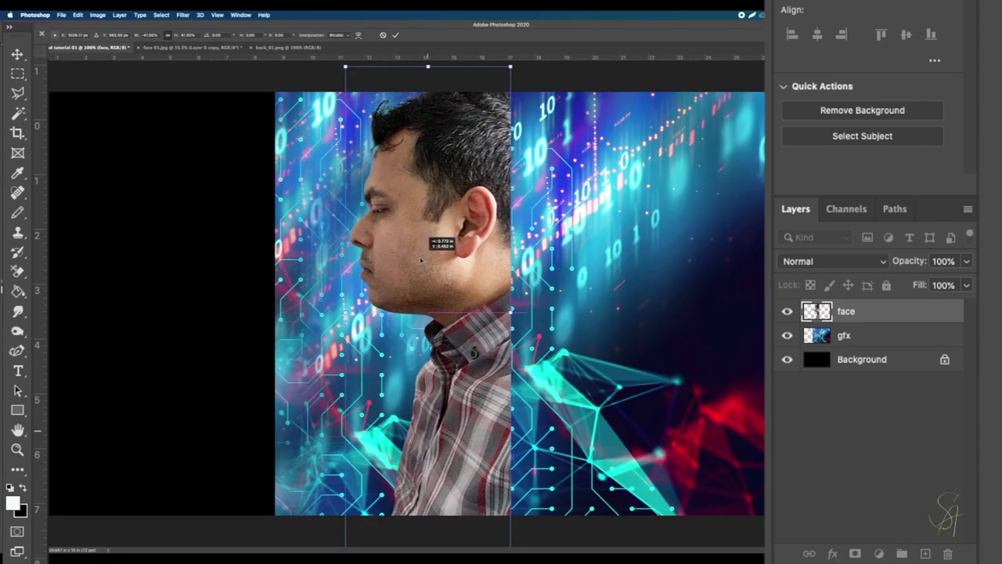
left_click_drag(420, 259, 420, 260)
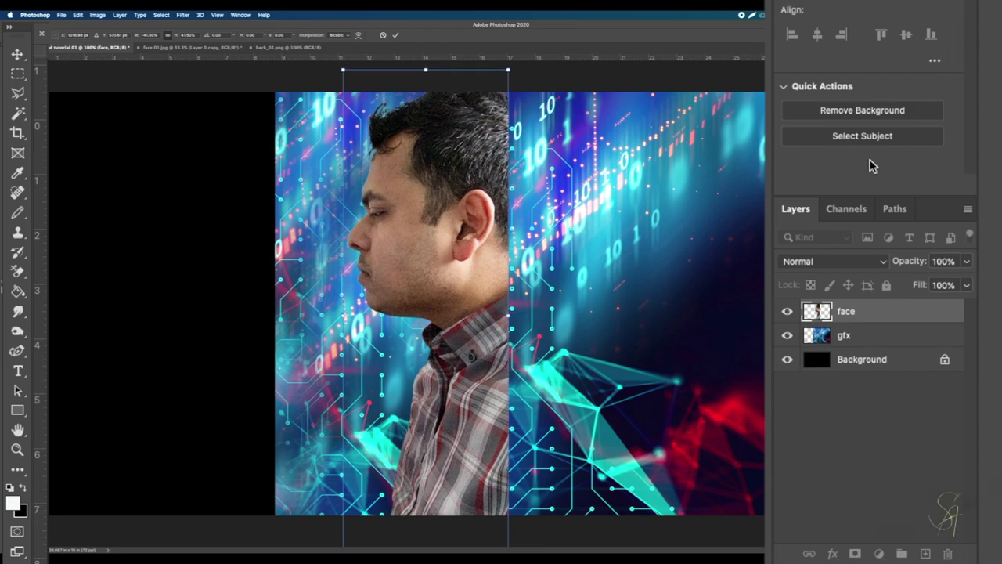
left_click(966, 261)
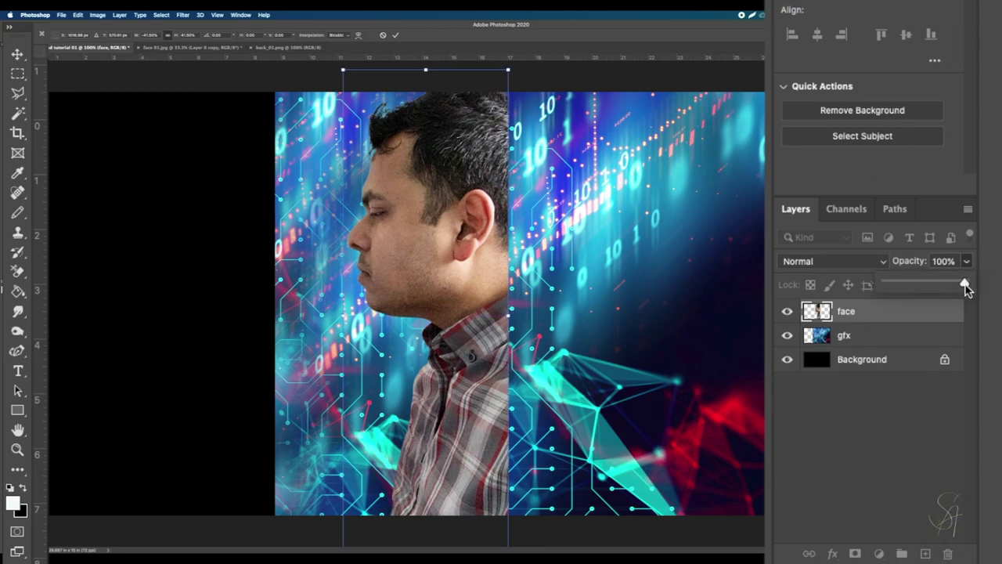
left_click_drag(964, 284, 928, 283)
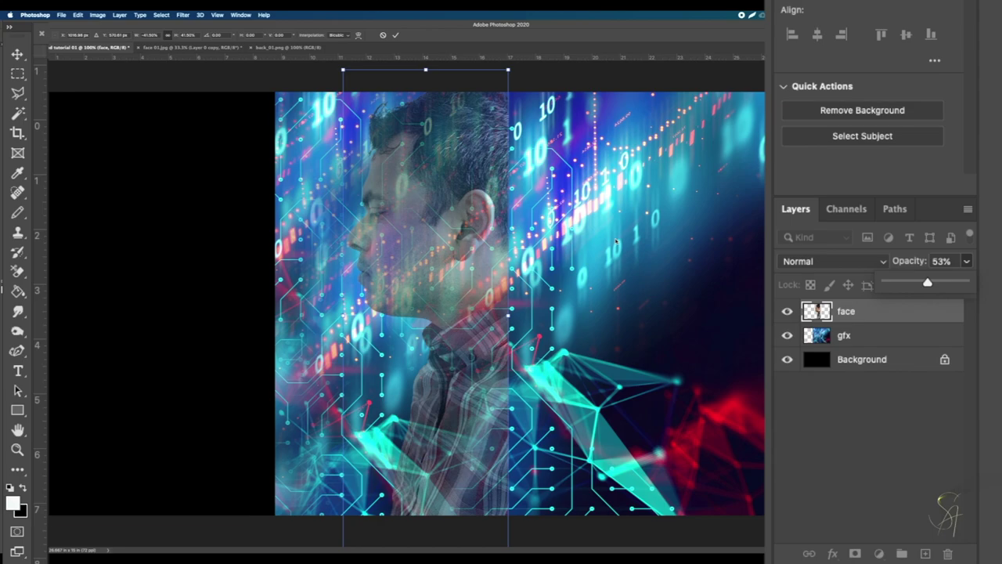
left_click_drag(495, 242, 451, 273)
Nudge the face photo, rotate it to about 175° and move it into place over the circuits.
key("Right")
key("Right")
key("Right")
key("Right")
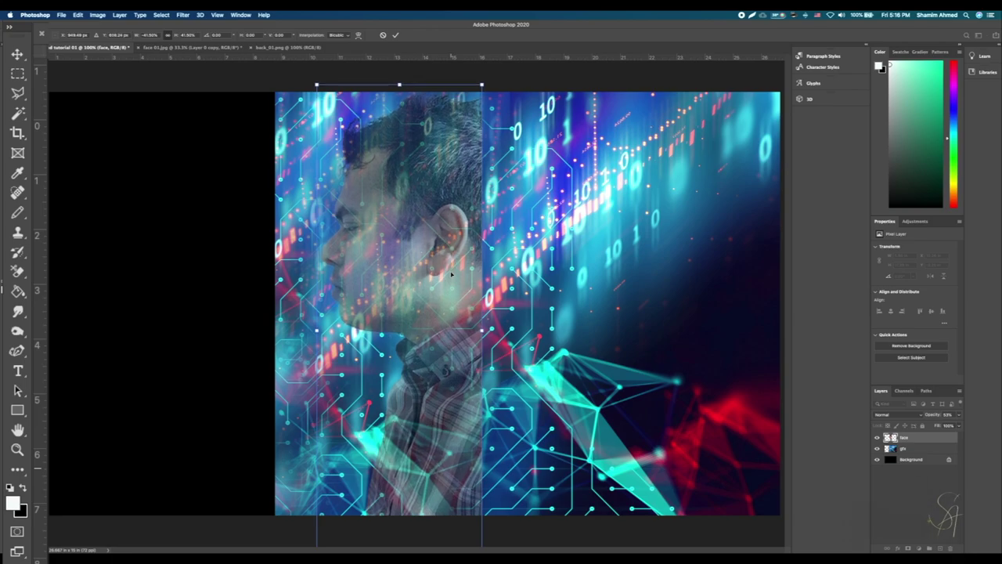
key("Down")
key("Down")
key("Down")
key("Up")
key("Up")
key("Up")
key("Up")
key("Up")
key("Up")
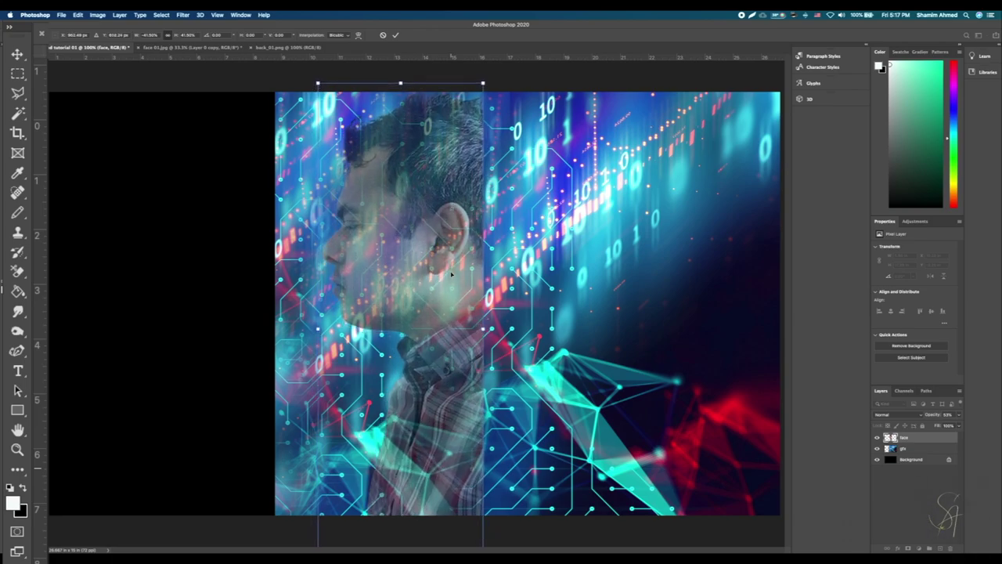
key("Right")
key("Right")
key("Right")
key("Right")
key("Right")
key("Right")
key("Up")
key("Up")
key("Up")
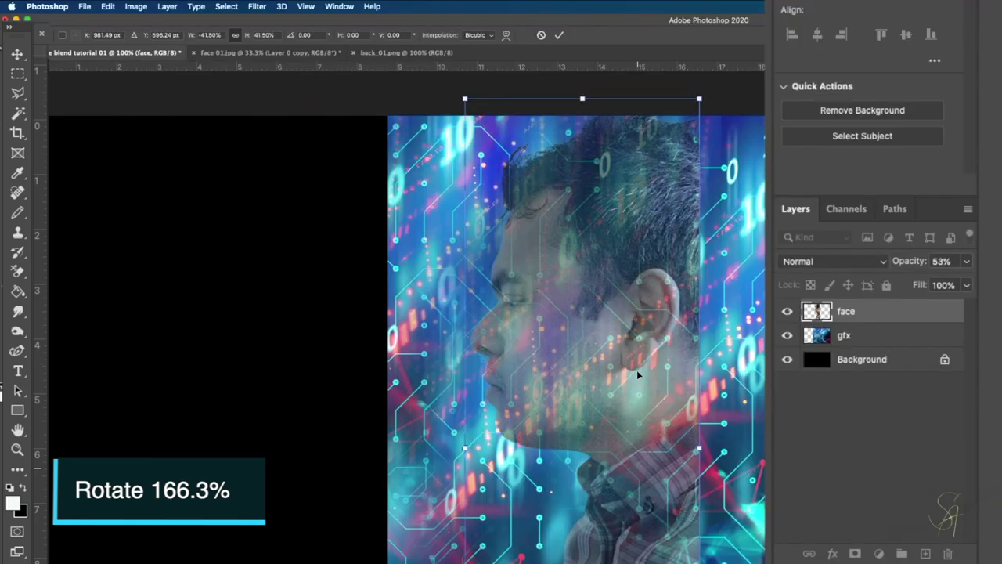
left_click_drag(432, 472, 442, 505)
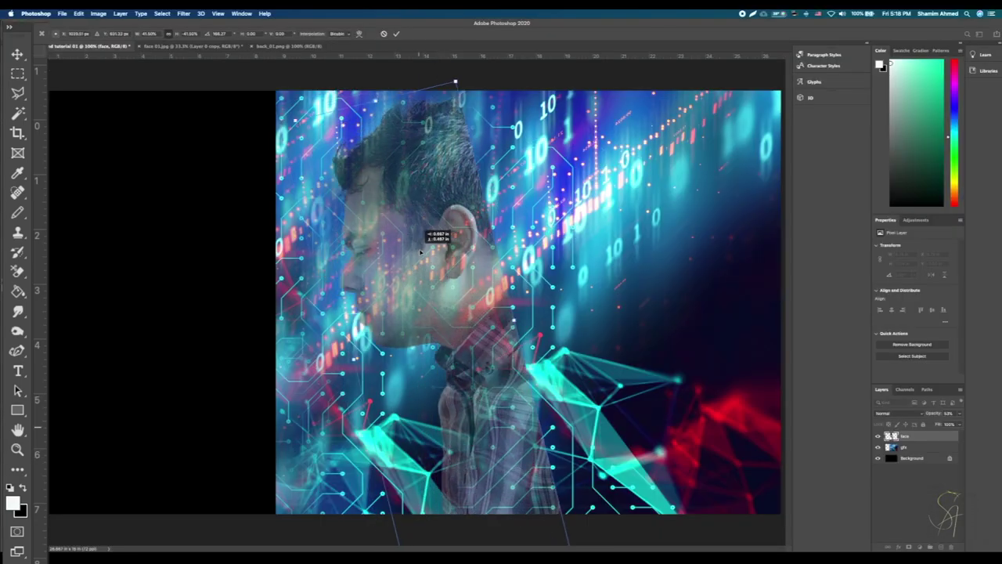
left_click_drag(417, 246, 422, 241)
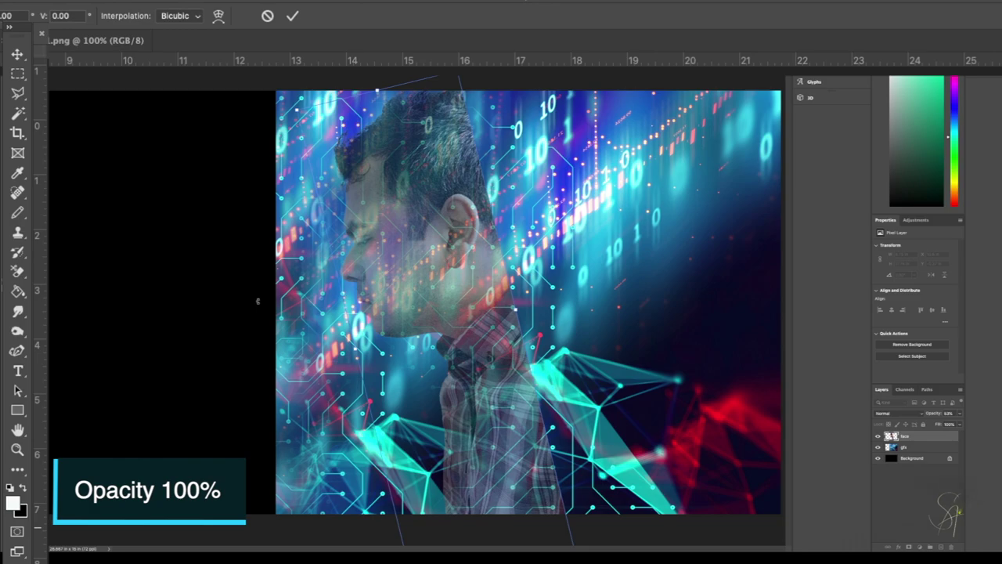
Commit the transform and set the face layer's opacity back to 100%.
key("Return")
left_click(960, 413)
left_click_drag(942, 423, 962, 423)
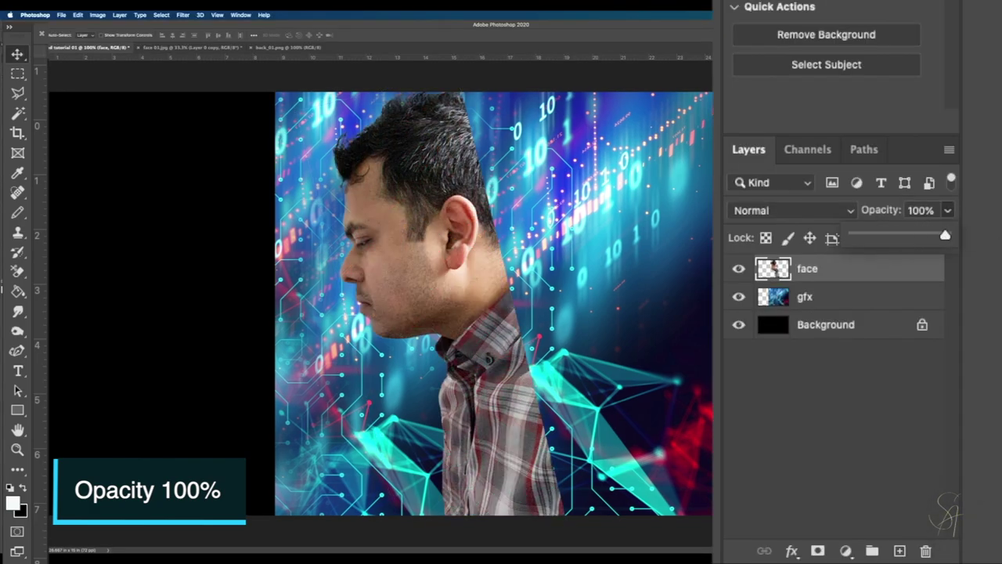
Load the face layer's outline as a selection and add a rectangle covering everything to its right.
key("m")
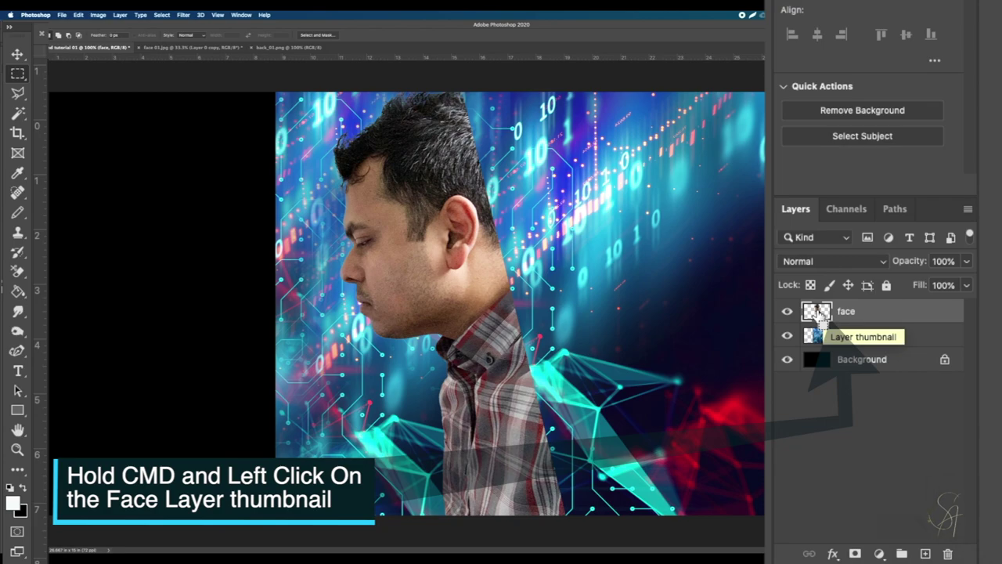
left_click(818, 314, "super")
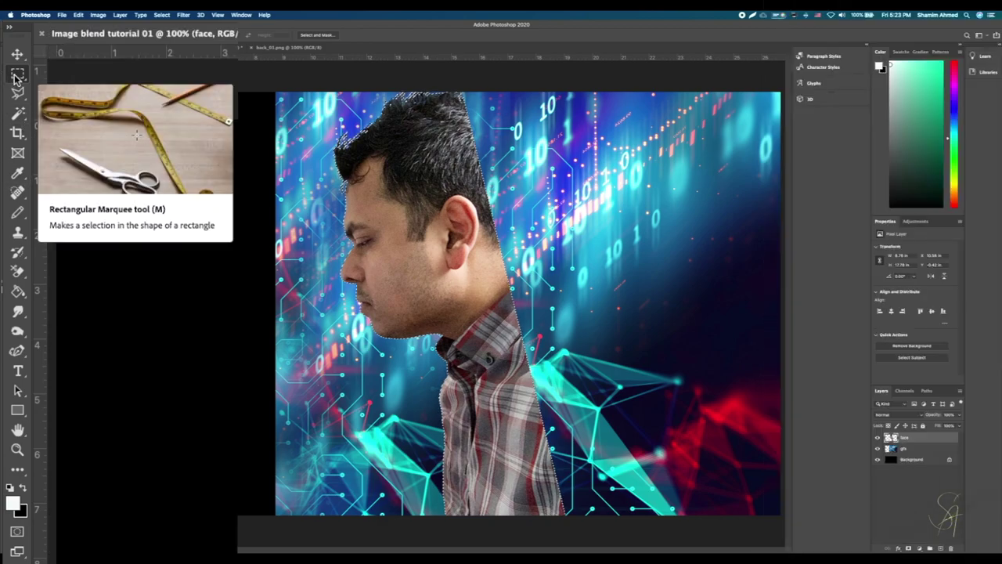
left_click(17, 75)
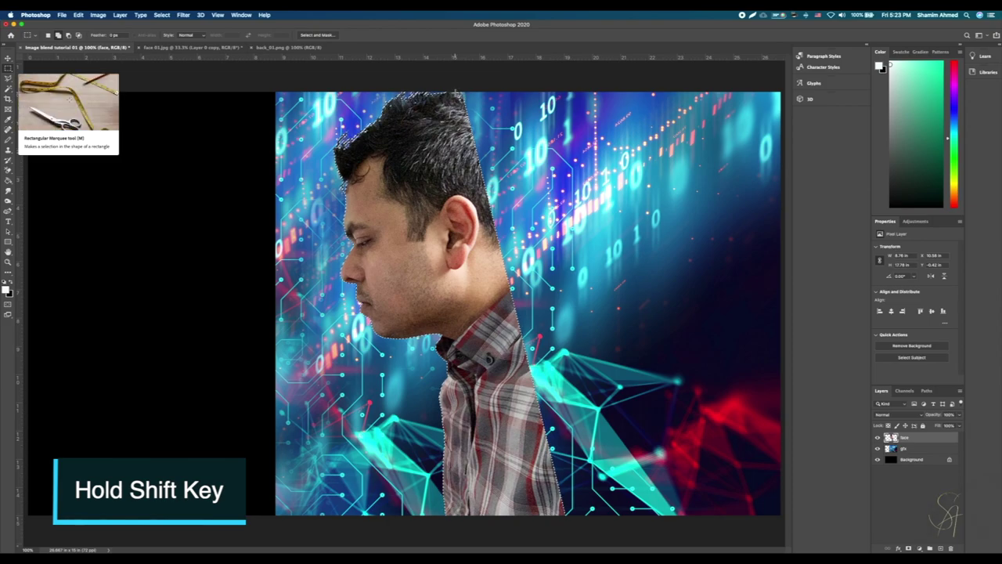
left_click_drag(455, 92, 808, 516)
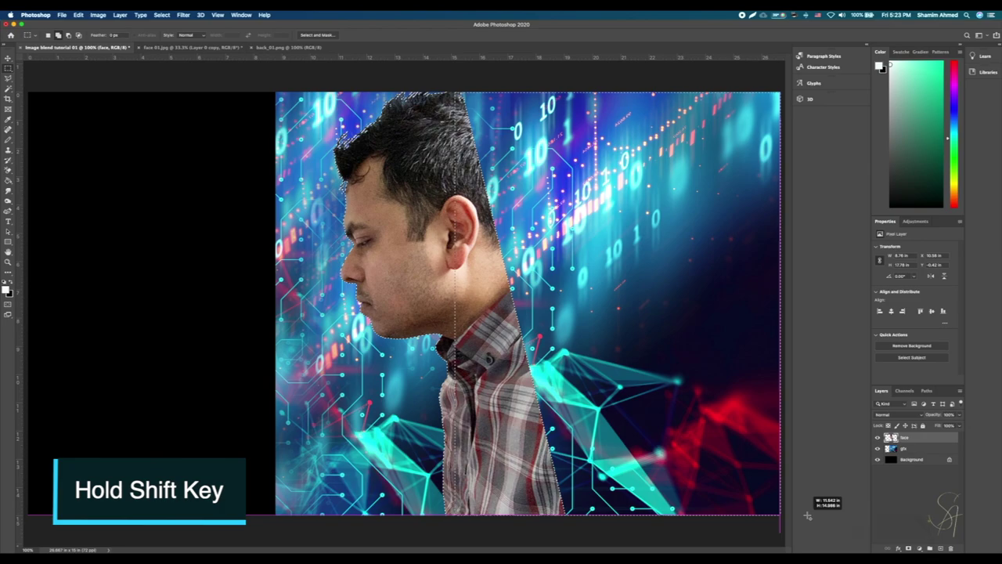
left_click_drag(808, 515, 814, 519)
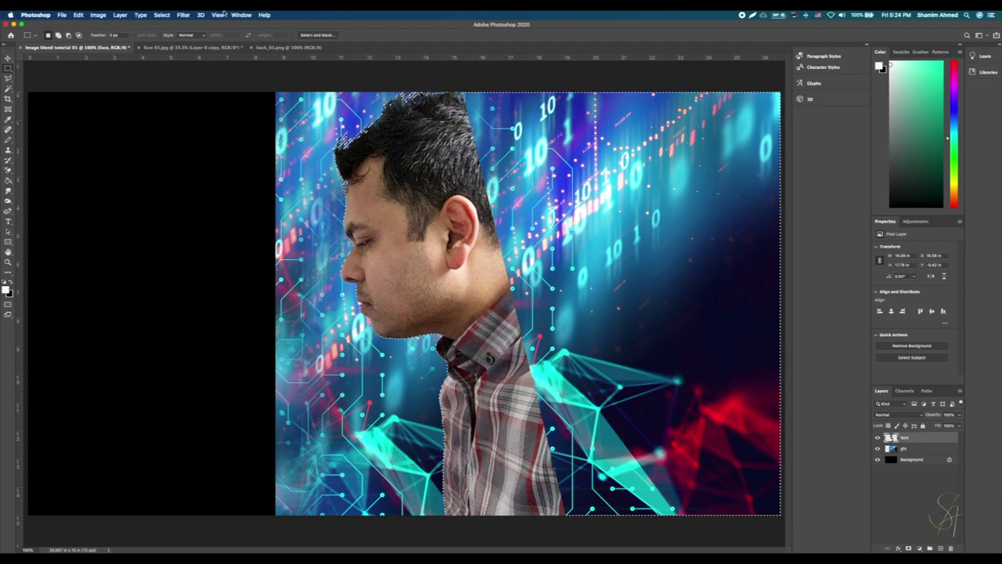
Invert the selection and subtract a strip along the top from it.
left_click(161, 14)
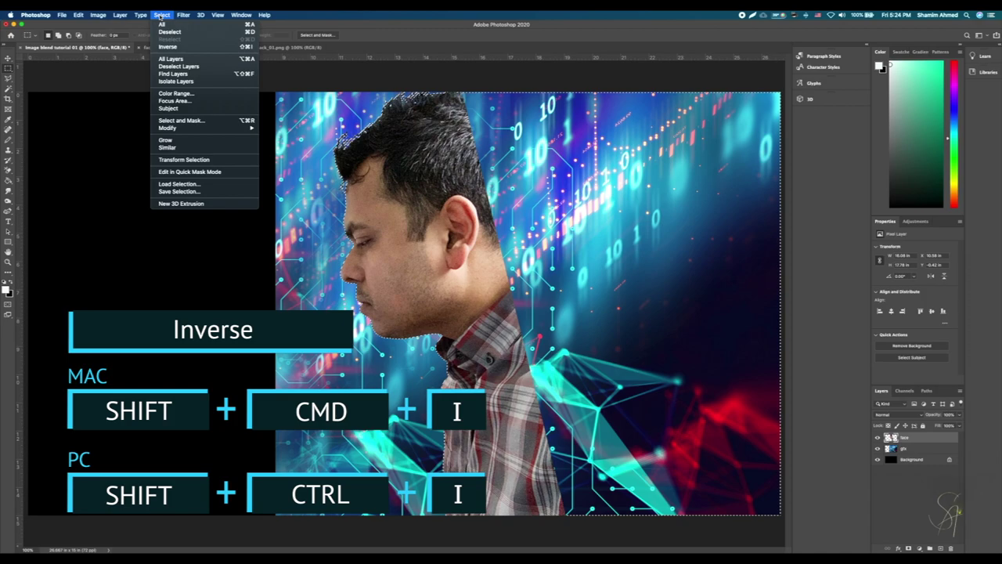
left_click(168, 47)
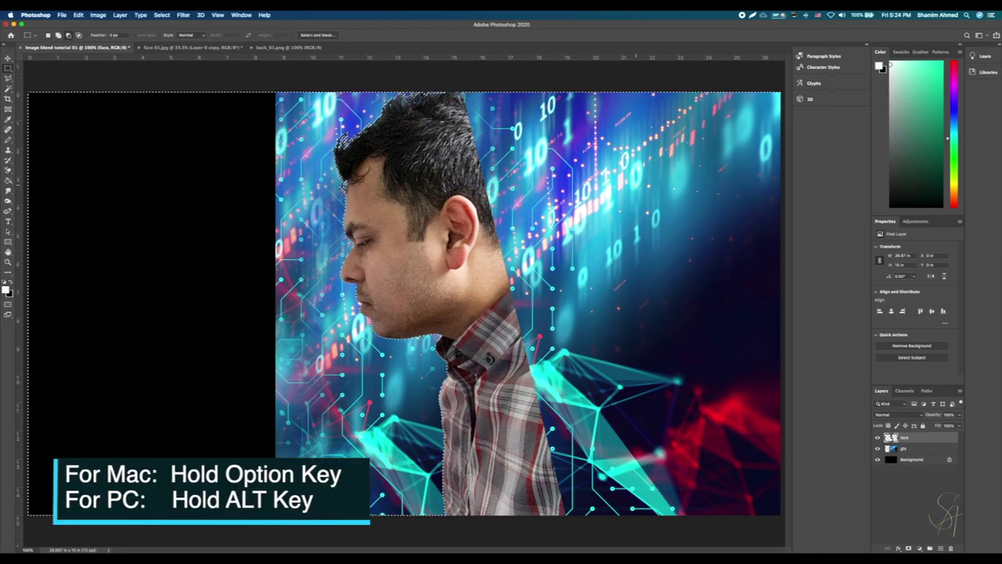
left_click_drag(455, 81, 831, 117)
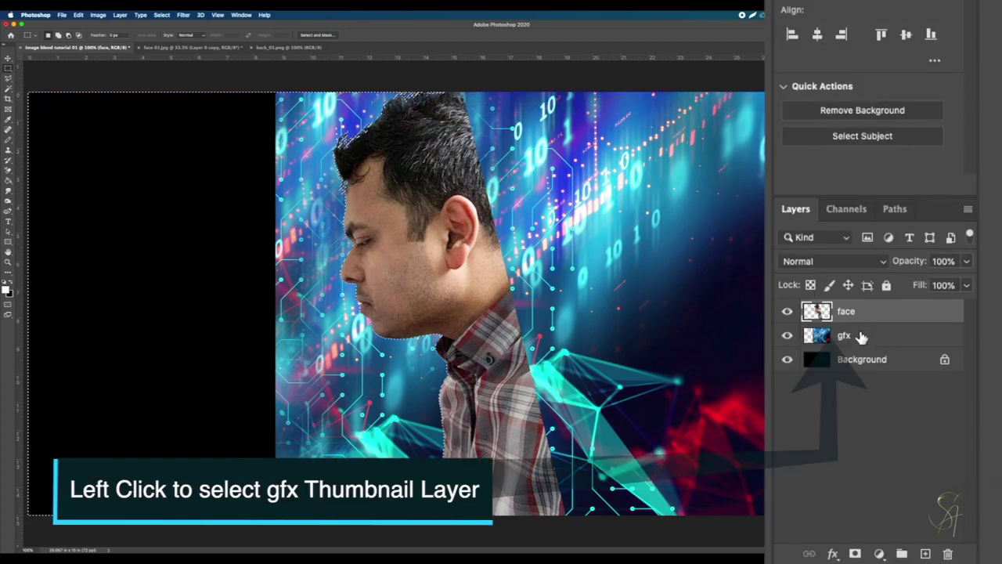
Clear the selected circuits on the gfx layer, deselect, and reselect the face layer.
left_click(862, 336)
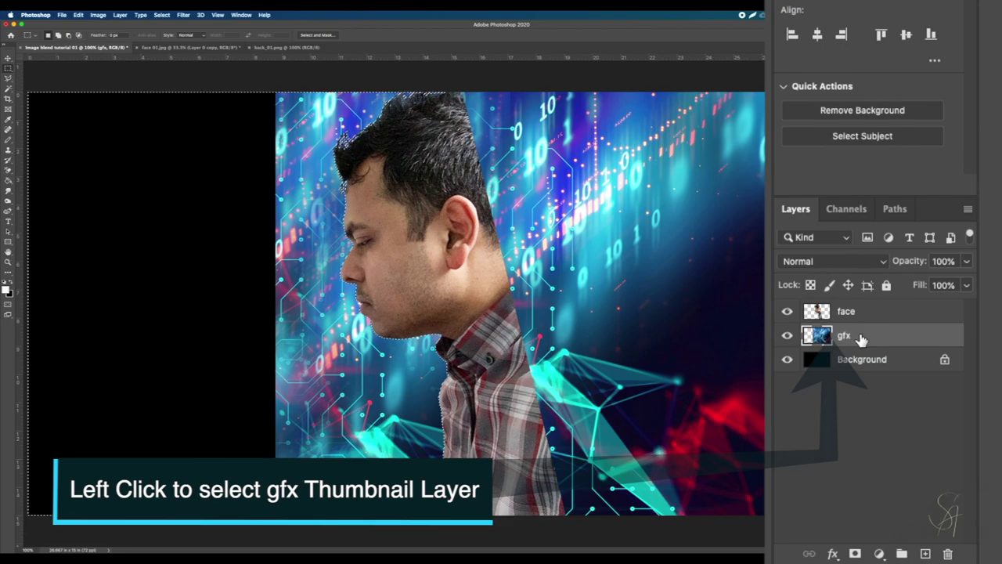
left_click(78, 14)
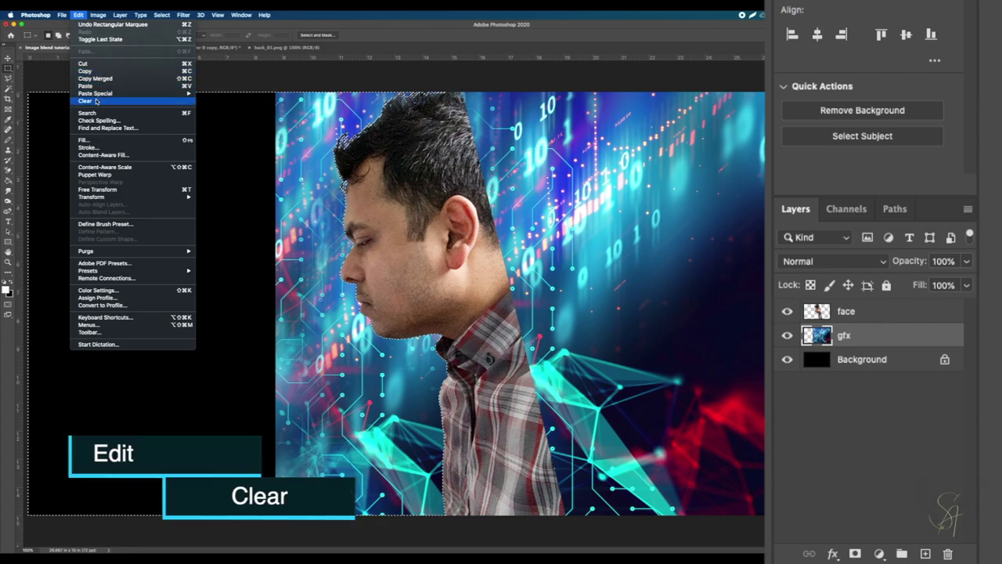
left_click(85, 101)
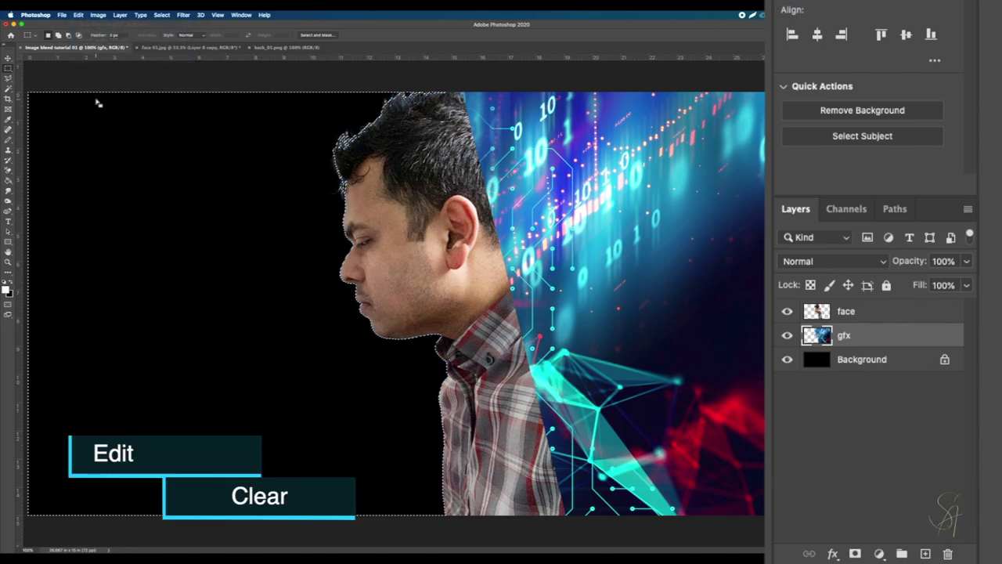
left_click(161, 15)
left_click(170, 34)
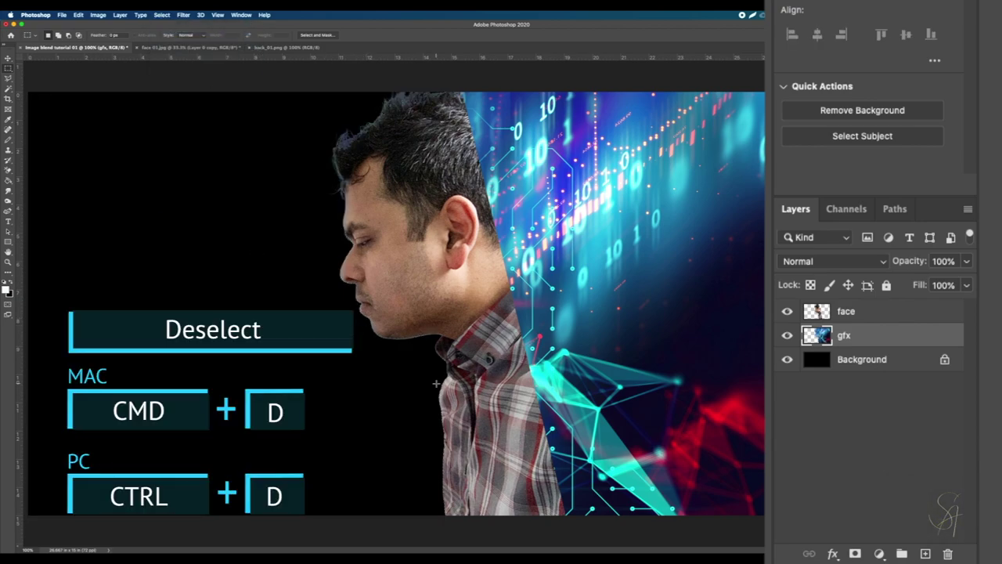
left_click(848, 313)
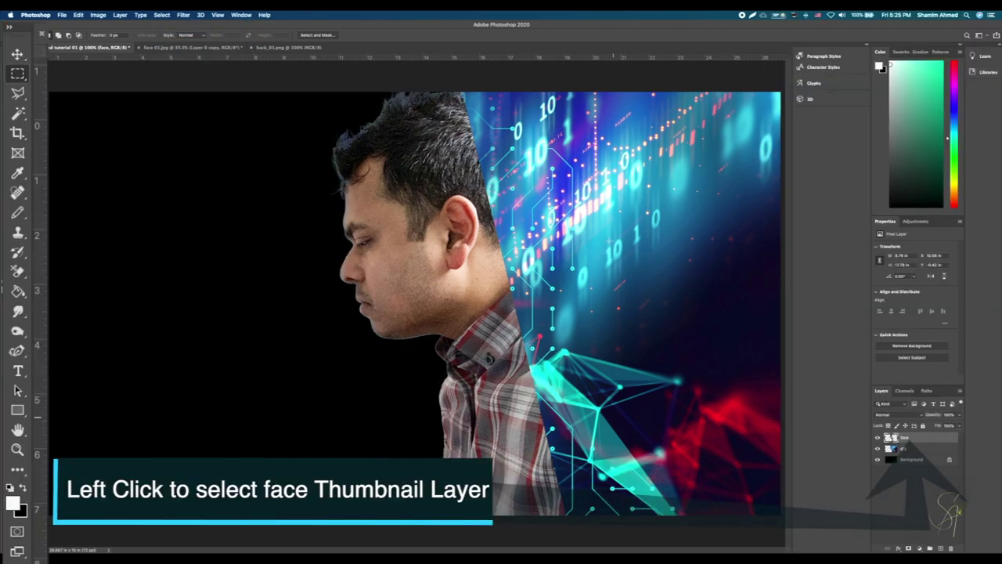
Apply Curves to the face layer, lifting the RGB midpoint from input 140 to output 163.
left_click(97, 15)
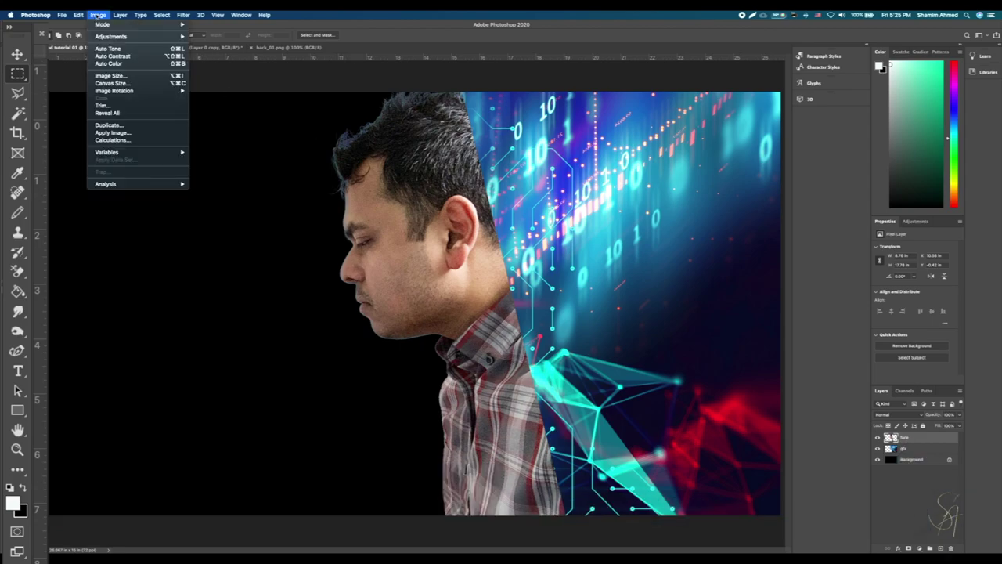
mouse_move(110, 38)
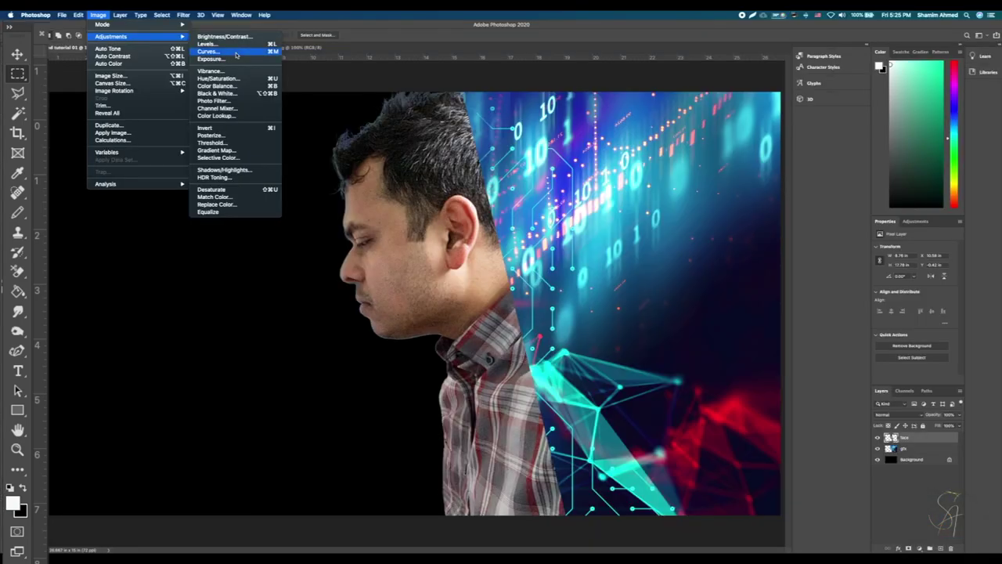
left_click(422, 76)
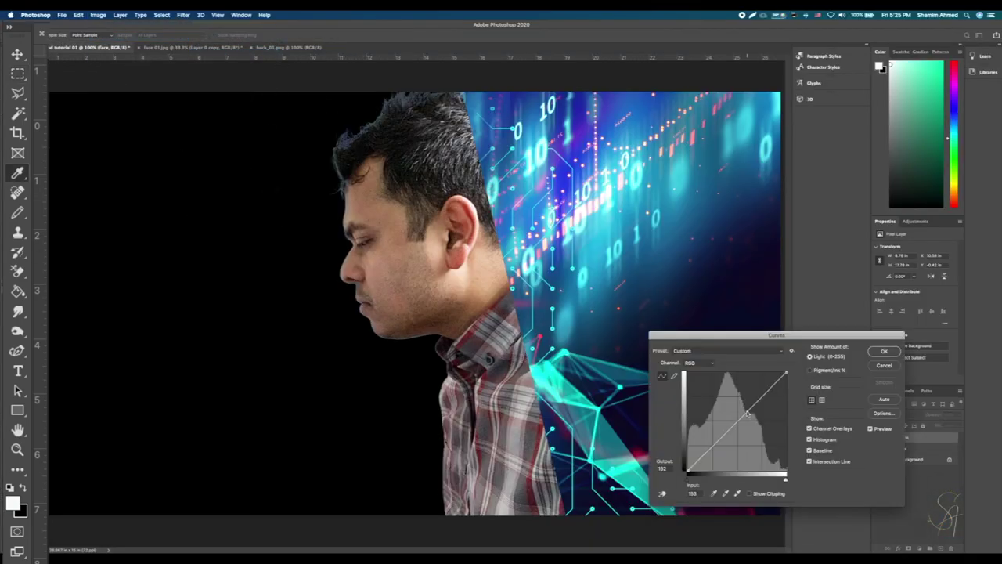
left_click_drag(748, 414, 742, 409)
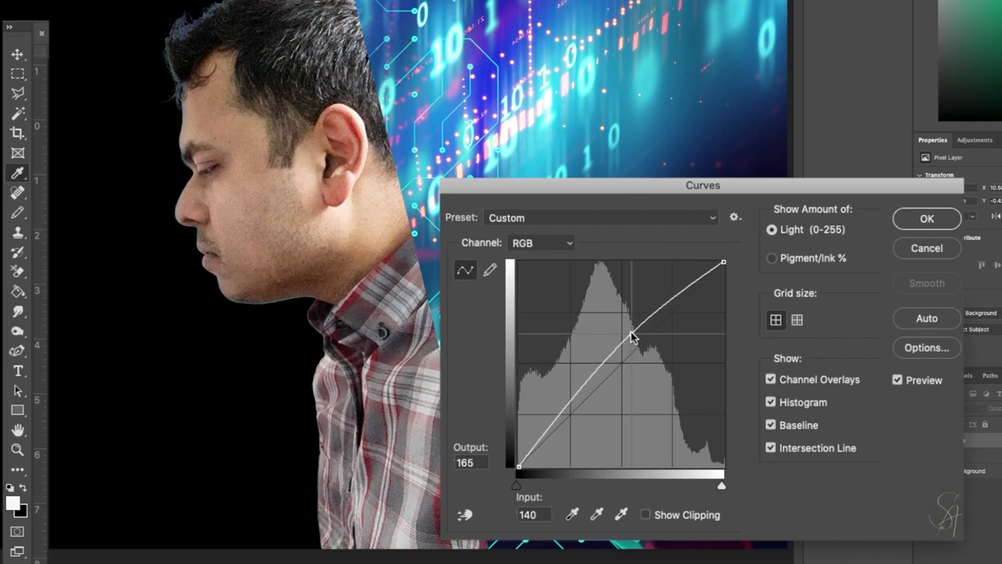
left_click_drag(633, 337, 633, 340)
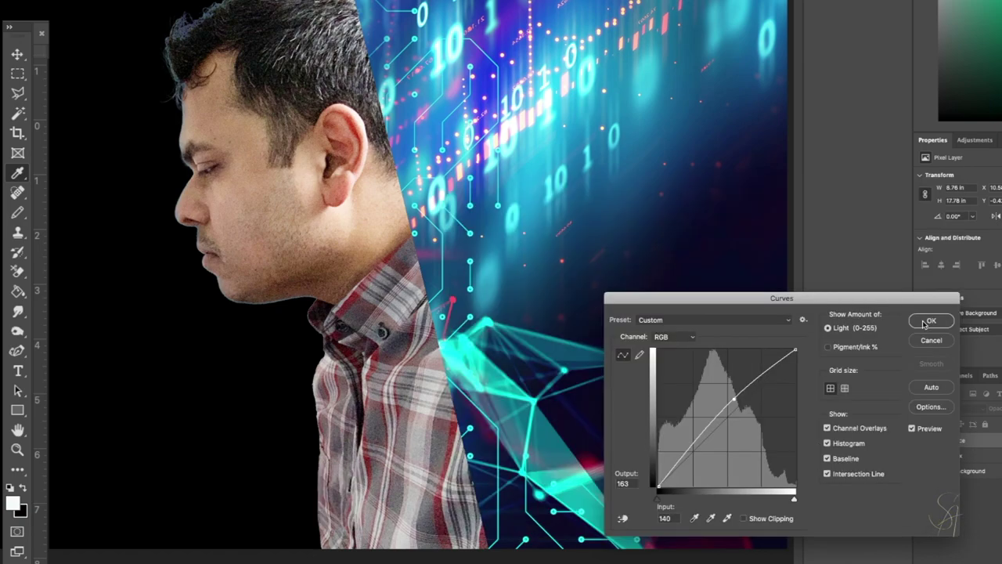
left_click(926, 323)
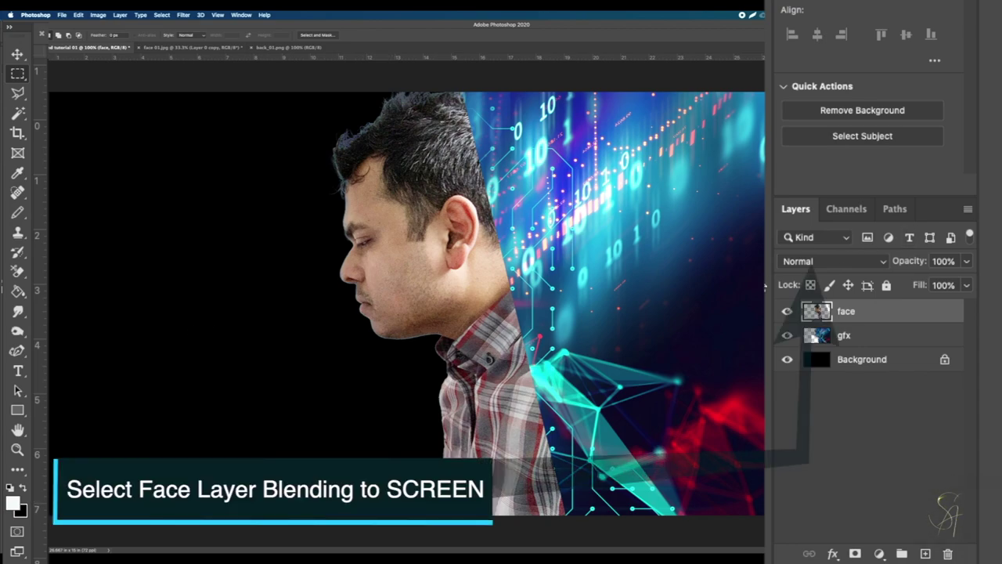
Change the face layer's blend mode from Normal to Screen.
left_click(836, 263)
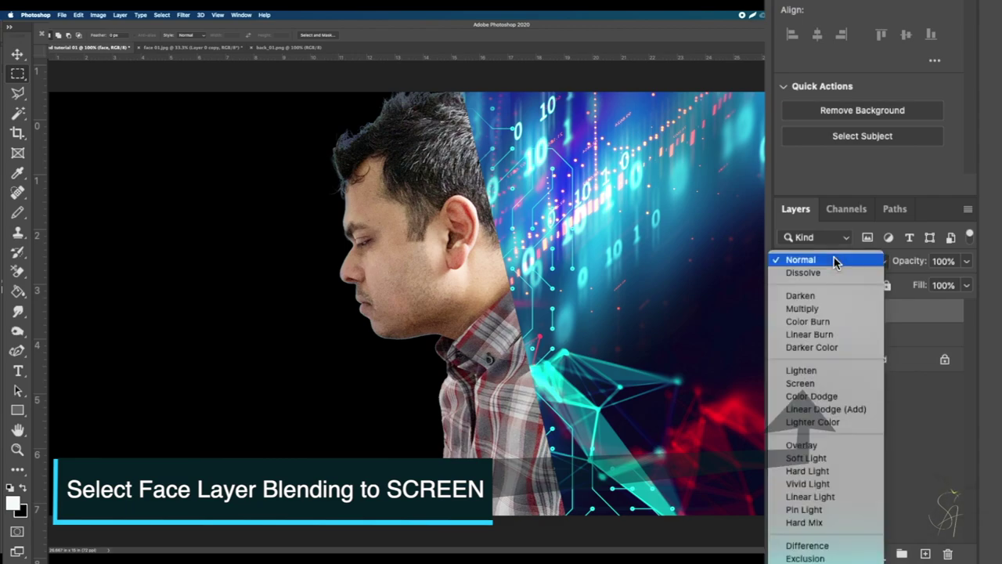
left_click(811, 384)
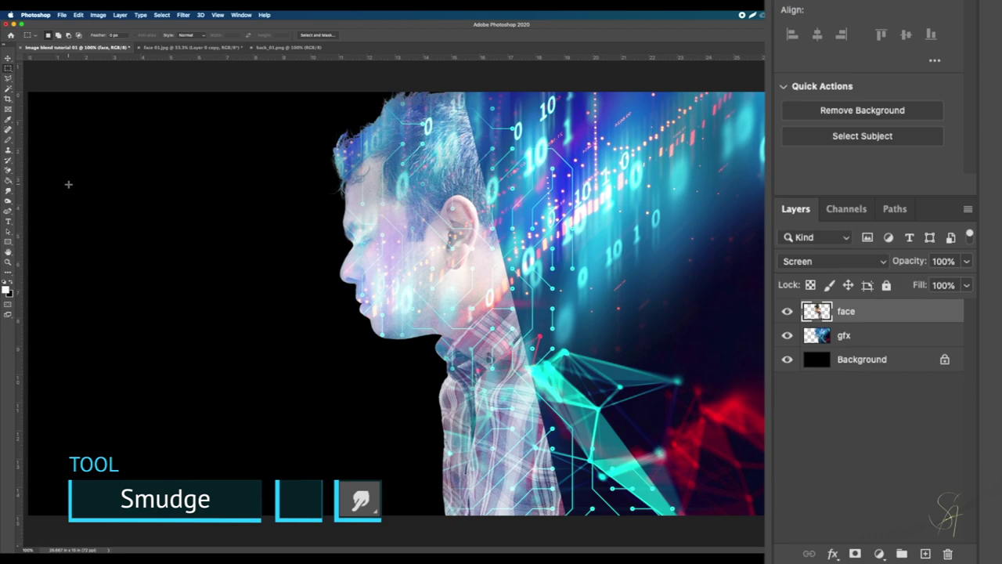
Choose the Smudge tool with a brush of about 100 px.
left_click(8, 190)
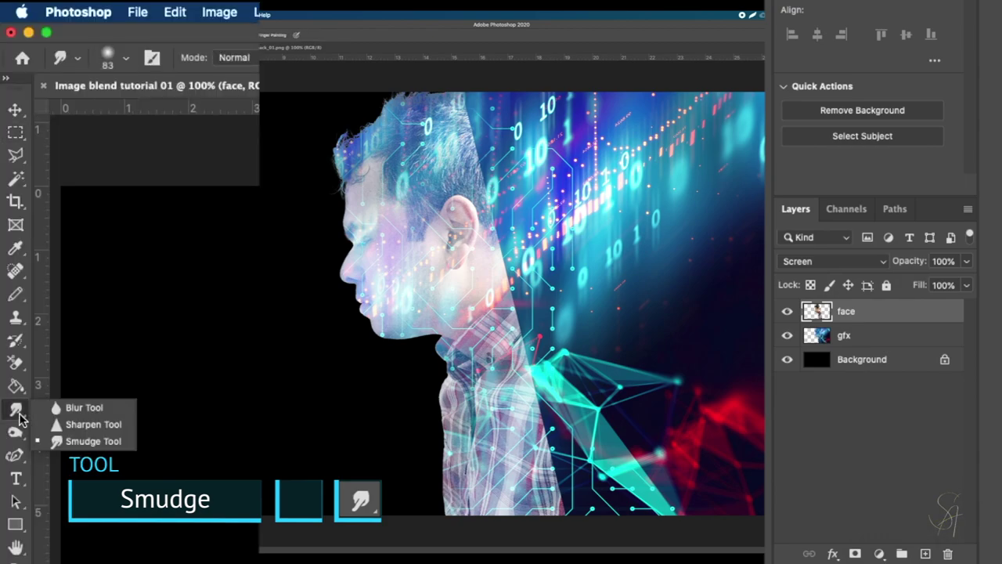
left_click(67, 440)
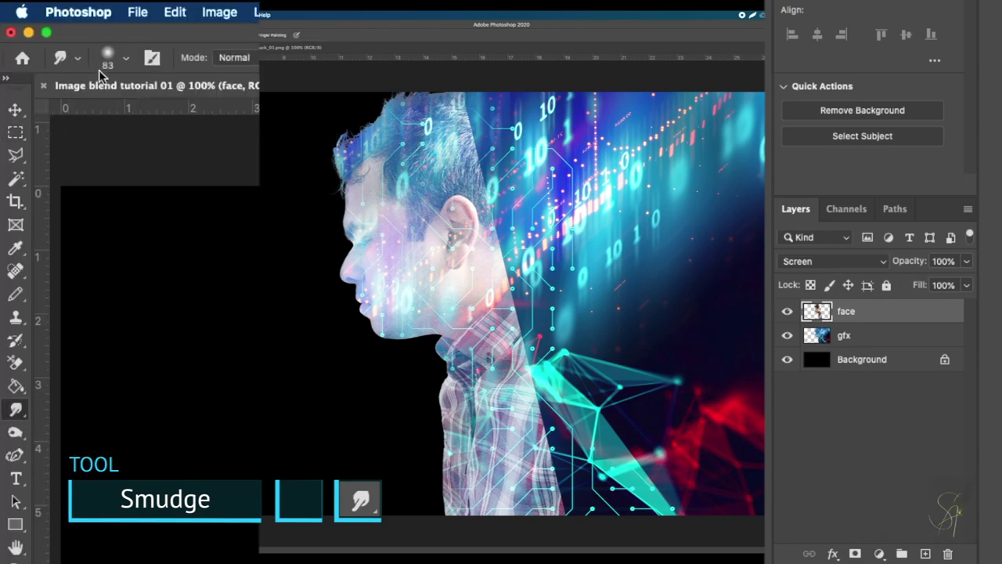
left_click(126, 60)
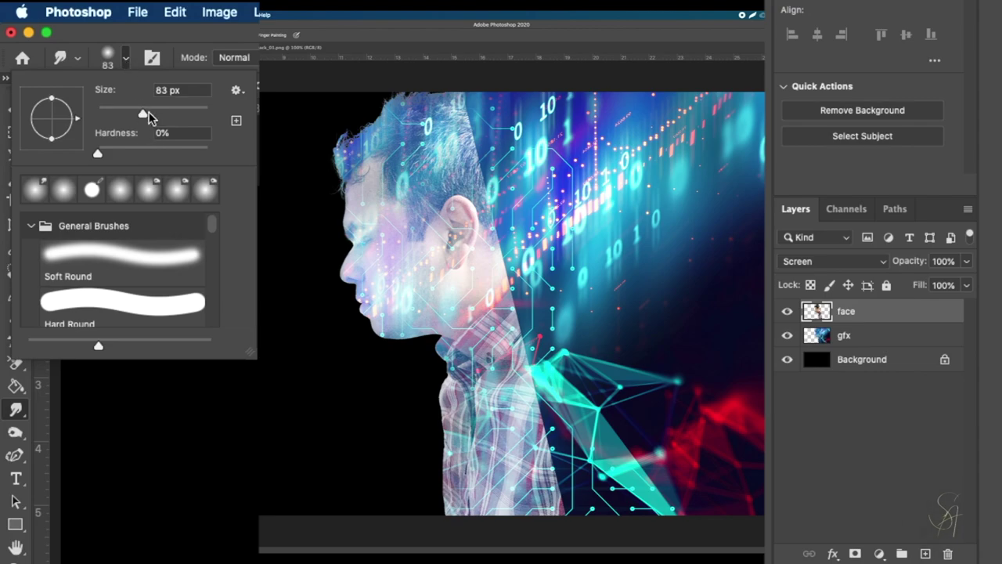
left_click_drag(145, 116, 155, 123)
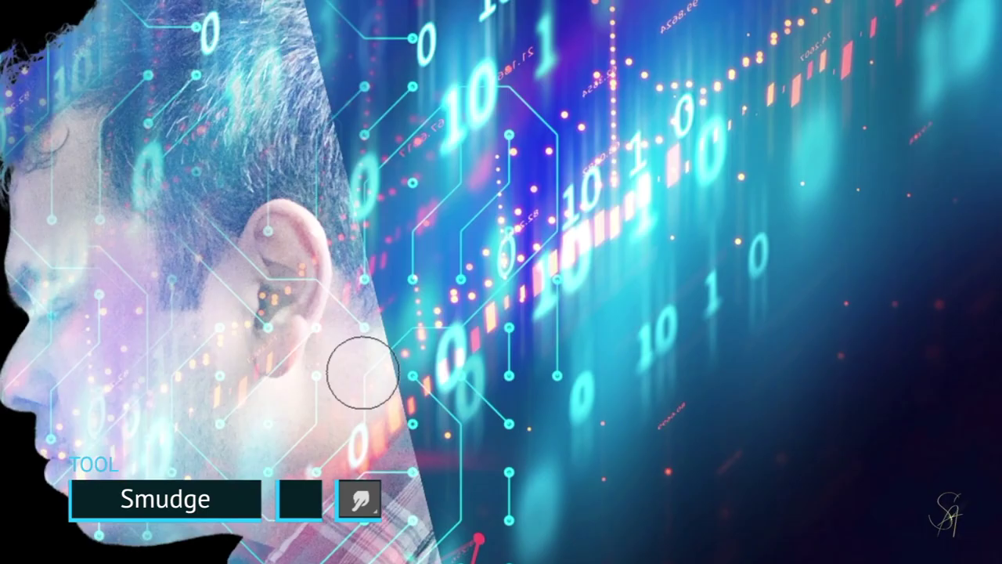
Smear the skin tone beside and right of the ear outward into the background.
left_click_drag(362, 373, 438, 345)
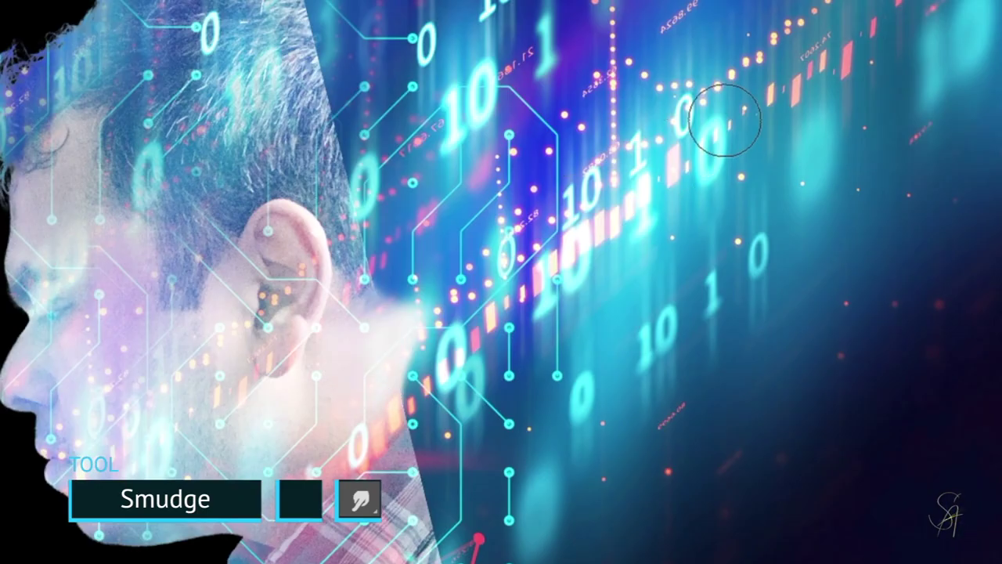
left_click_drag(384, 391, 447, 336)
left_click_drag(384, 361, 501, 274)
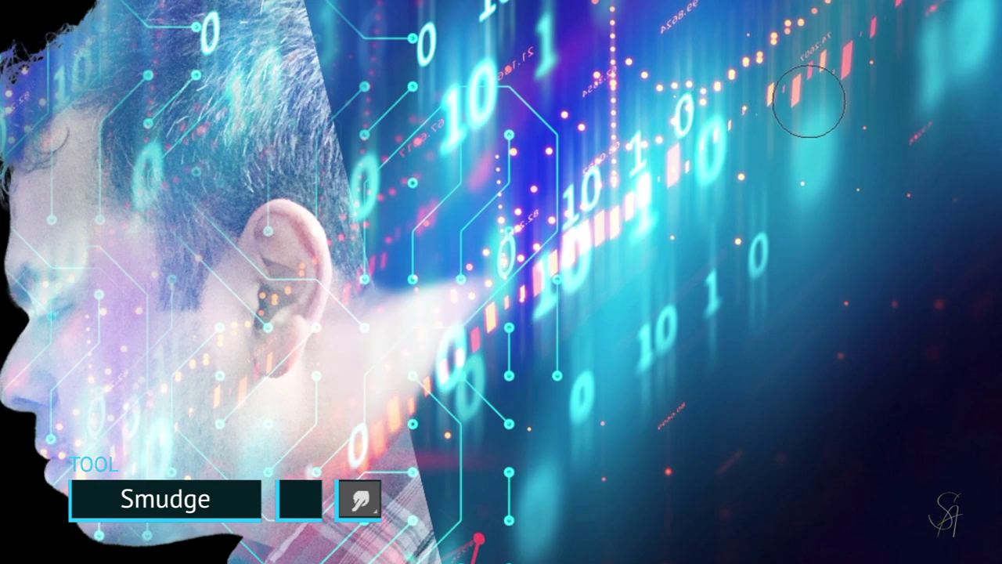
left_click_drag(381, 342, 532, 251)
left_click_drag(377, 337, 872, 38)
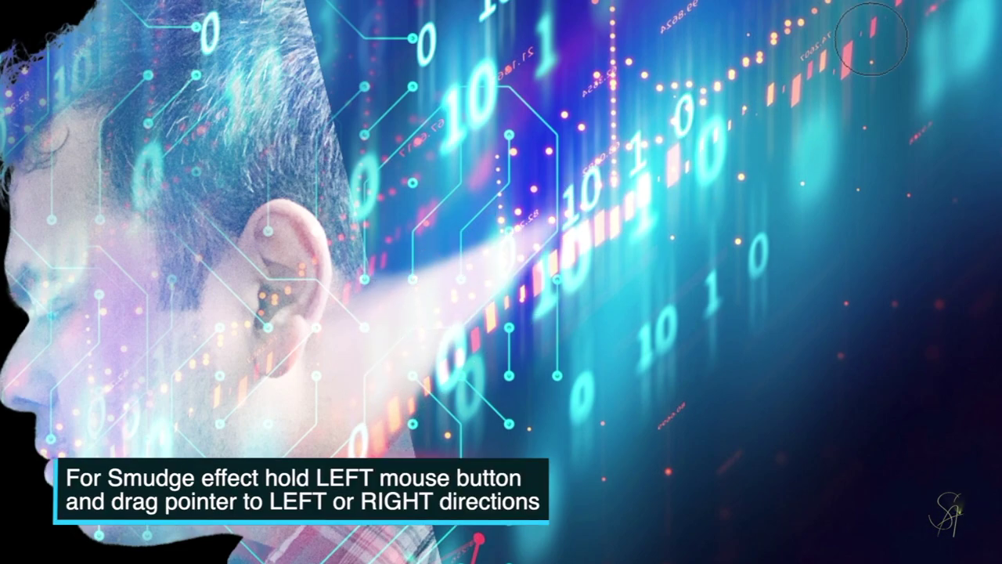
mouse_move(380, 330)
left_mouse_down()
mouse_move(393, 300)
mouse_move(760, 116)
left_mouse_up()
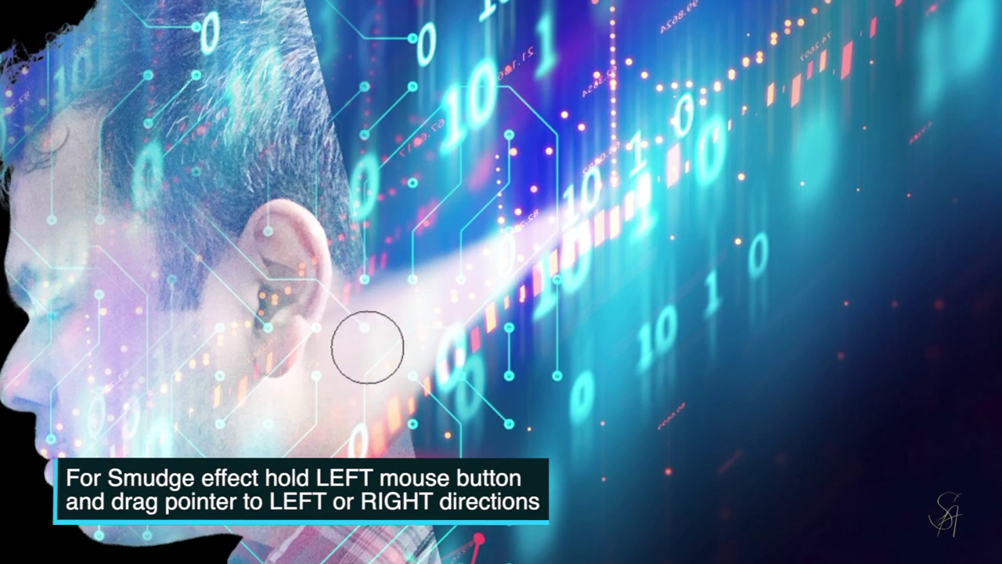
left_click_drag(368, 347, 682, 125)
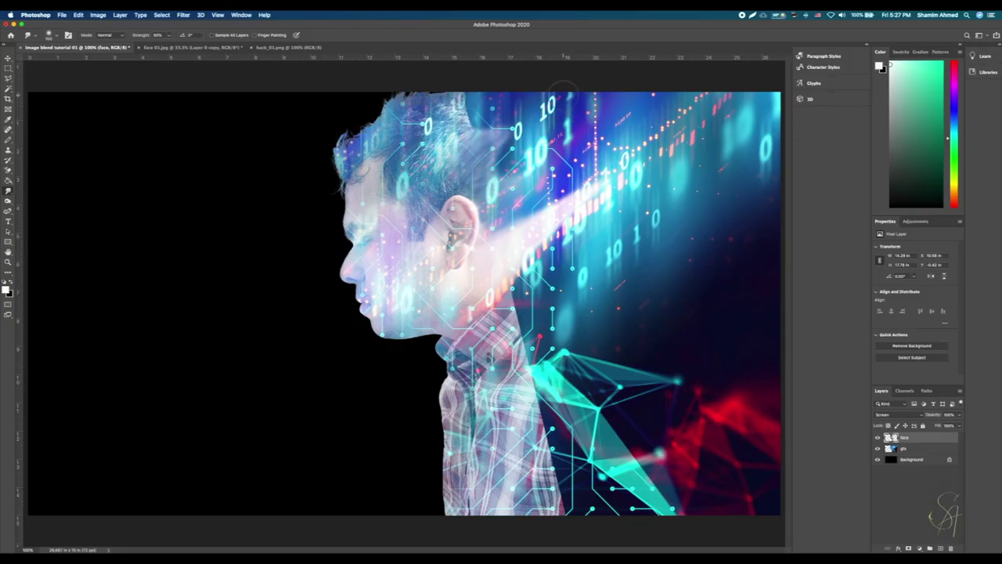
Smudge the hair at the top of the head, then the neck, shirt and teal shards.
mouse_move(564, 85)
left_mouse_down()
mouse_move(477, 129)
mouse_move(443, 106)
left_mouse_up()
mouse_move(360, 182)
left_mouse_down()
mouse_move(350, 160)
mouse_move(397, 69)
mouse_move(357, 164)
mouse_move(388, 67)
mouse_move(374, 102)
mouse_move(419, 27)
mouse_move(349, 145)
mouse_move(389, 143)
mouse_move(361, 152)
left_mouse_up()
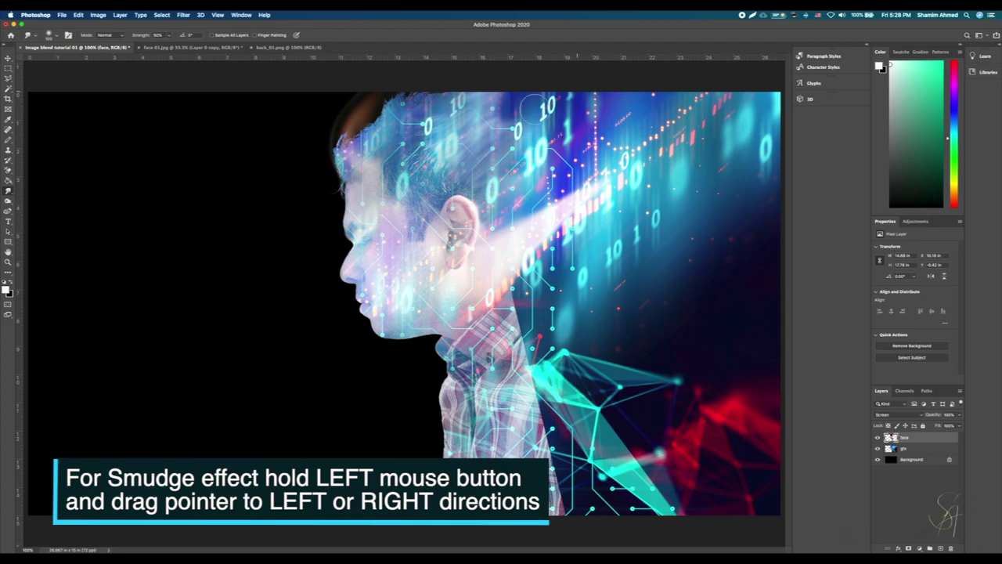
mouse_move(502, 310)
left_mouse_down()
mouse_move(513, 299)
mouse_move(511, 337)
mouse_move(526, 354)
mouse_move(548, 462)
left_mouse_up()
mouse_move(666, 385)
left_mouse_down()
mouse_move(634, 438)
mouse_move(578, 438)
mouse_move(558, 523)
mouse_move(642, 468)
mouse_move(548, 501)
mouse_move(611, 509)
mouse_move(564, 478)
left_mouse_up()
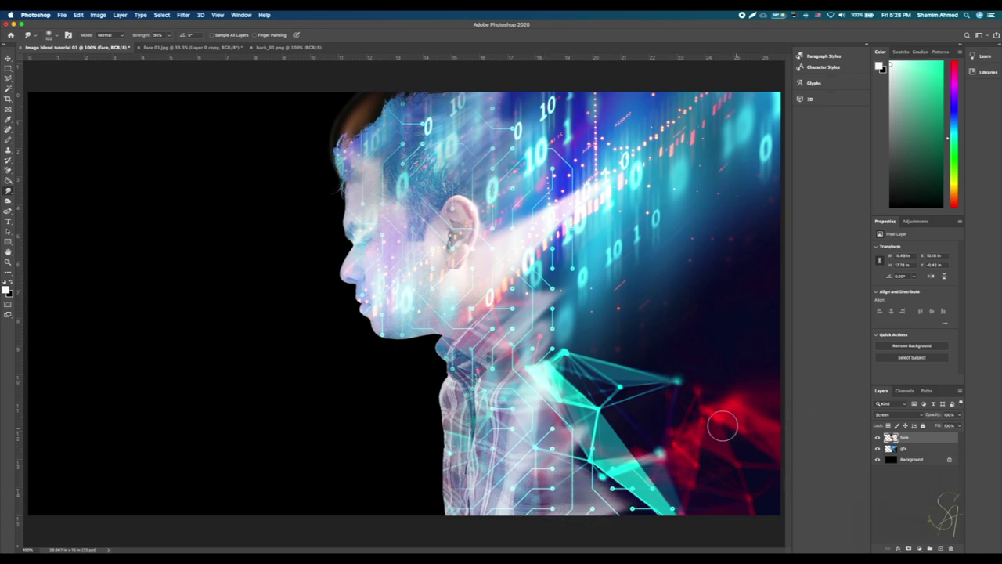
mouse_move(703, 408)
left_mouse_down()
mouse_move(780, 348)
mouse_move(573, 447)
mouse_move(775, 376)
mouse_move(586, 417)
mouse_move(660, 365)
left_mouse_up()
mouse_move(518, 383)
left_mouse_down()
mouse_move(648, 301)
mouse_move(580, 370)
mouse_move(632, 303)
mouse_move(525, 397)
mouse_move(731, 315)
mouse_move(544, 410)
mouse_move(662, 343)
mouse_move(706, 350)
left_mouse_up()
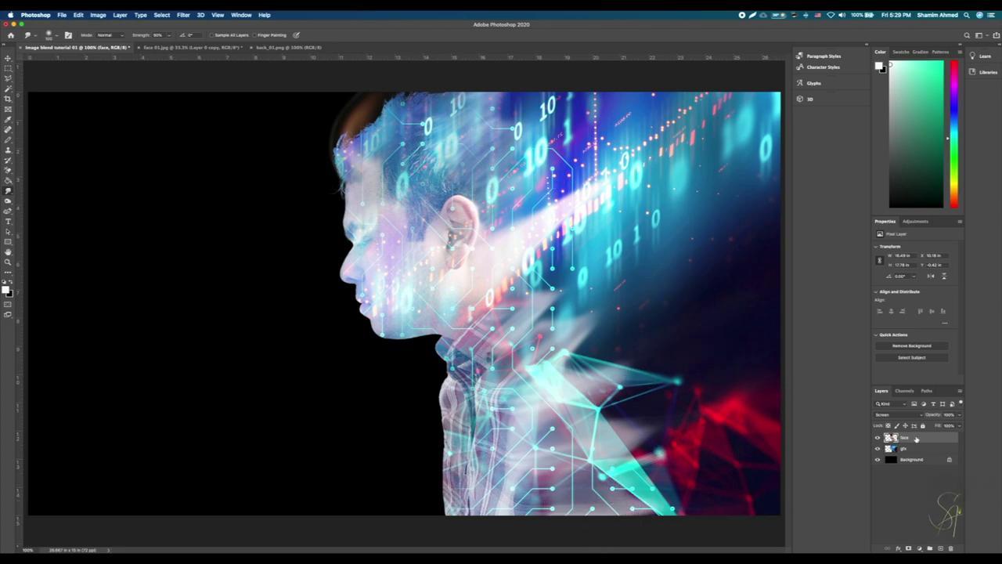
Use Merge Down from the Layers panel menu to combine the face layer with gfx.
left_click(968, 209)
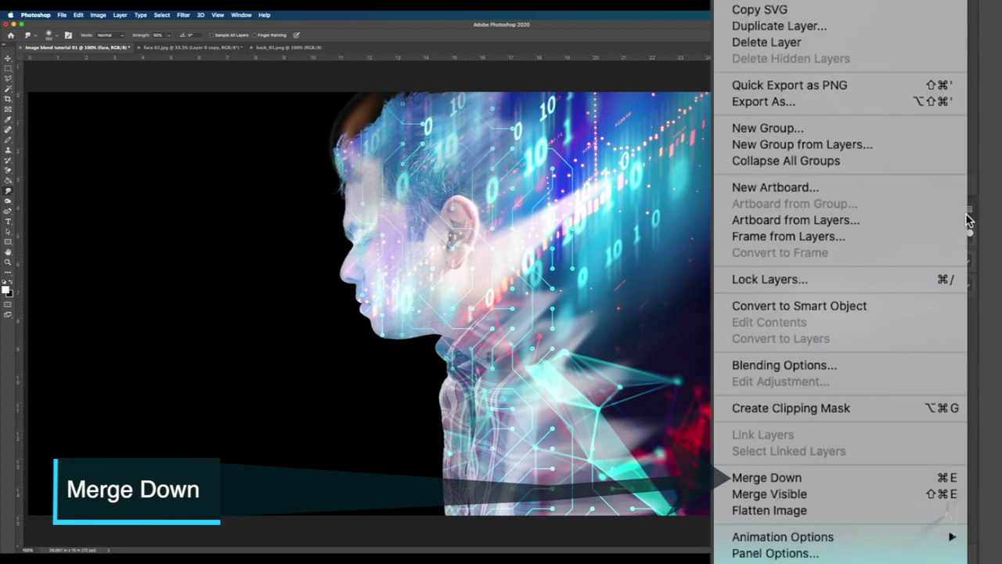
left_click(801, 479)
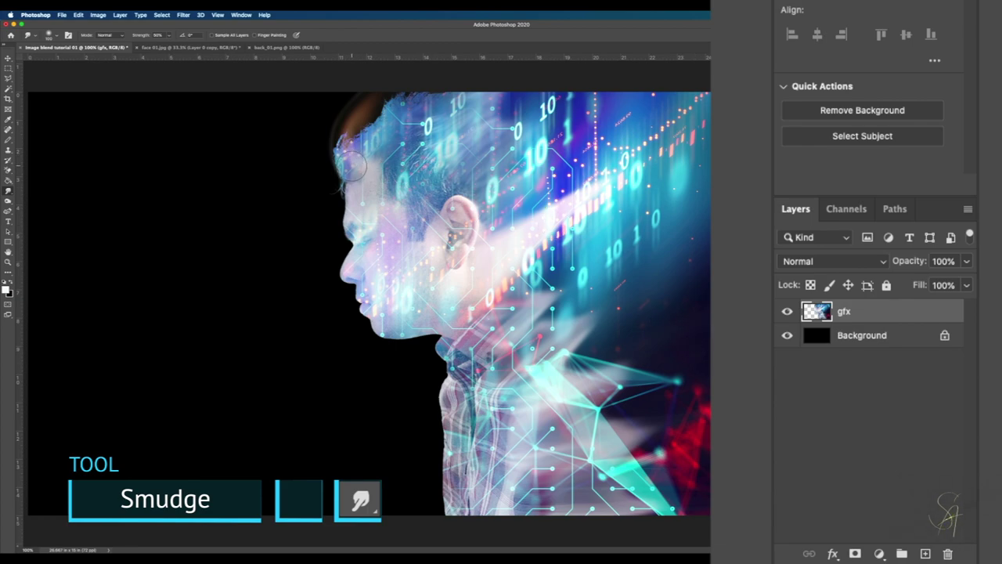
Smudge the hair at the top-left, top and upper right of the head.
mouse_move(352, 167)
left_mouse_down()
mouse_move(353, 125)
mouse_move(389, 115)
left_mouse_up()
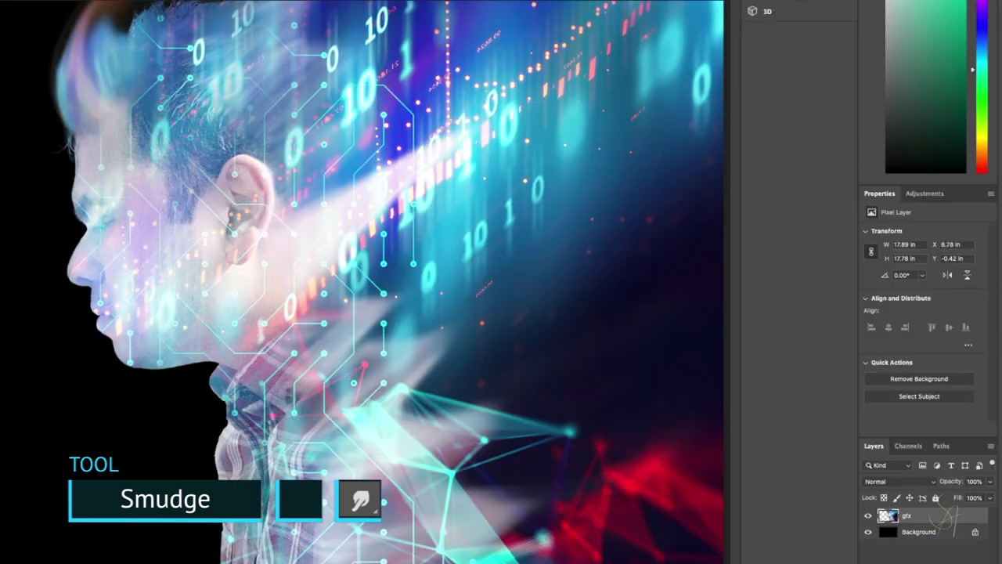
mouse_move(133, 16)
left_mouse_down()
mouse_move(196, 36)
mouse_move(212, 16)
left_mouse_up()
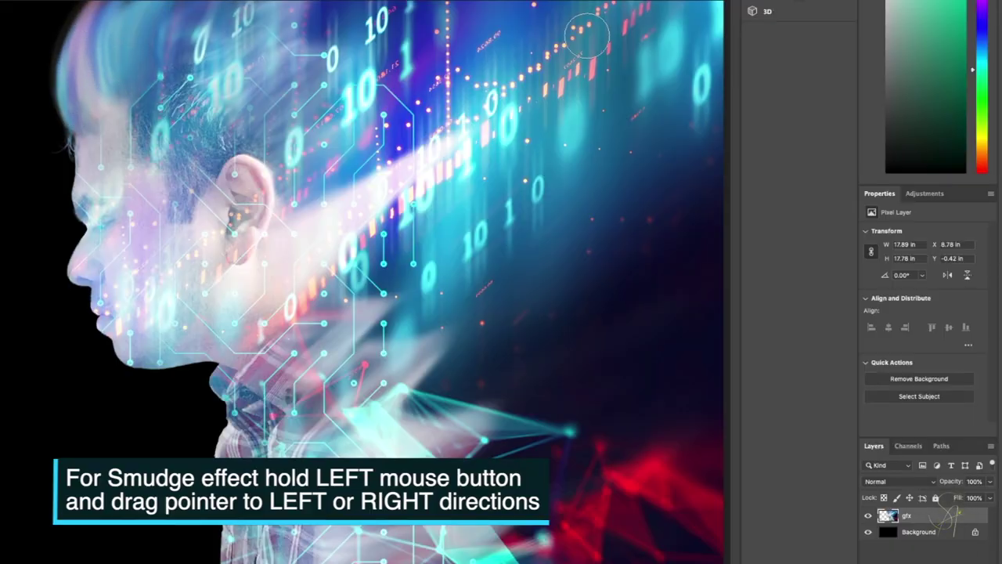
left_click_drag(179, 60, 290, 15)
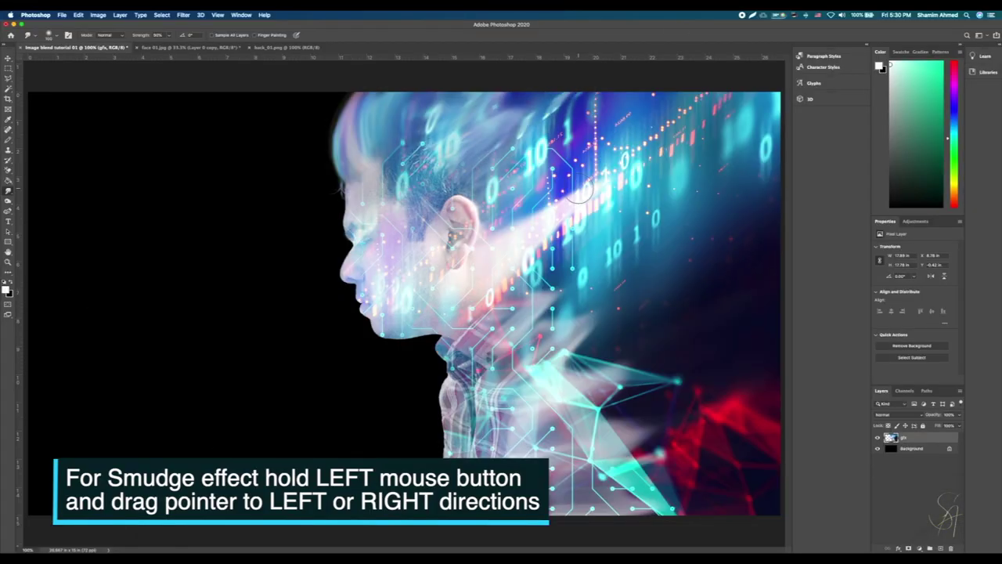
mouse_move(355, 193)
left_mouse_down()
mouse_move(494, 39)
mouse_move(378, 273)
mouse_move(612, 203)
left_mouse_up()
Swirl the polygon network, glow and neck into streaks, then select the Background layer.
mouse_move(564, 352)
left_mouse_down()
mouse_move(681, 446)
mouse_move(713, 501)
mouse_move(775, 505)
mouse_move(836, 237)
left_mouse_up()
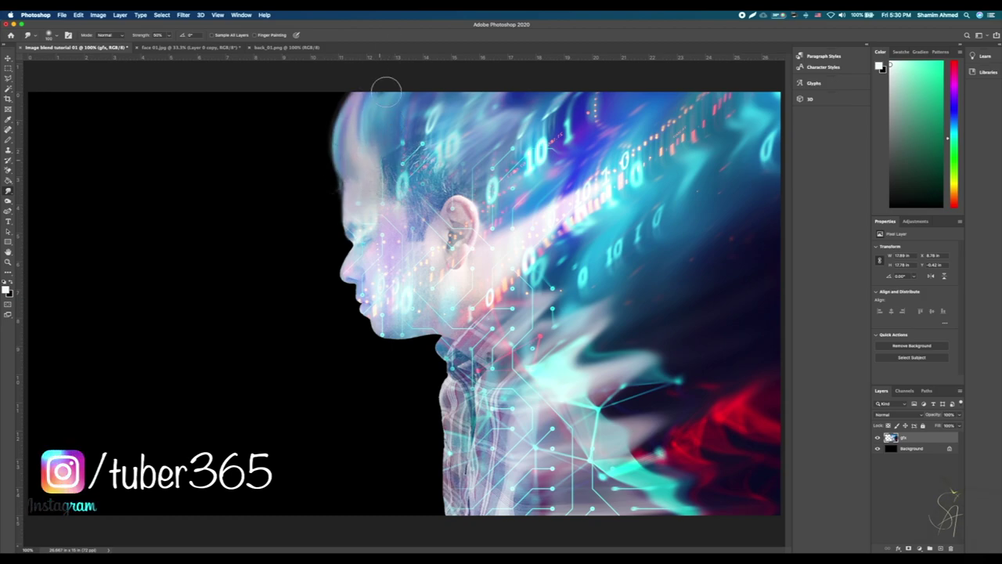
left_click_drag(458, 352, 580, 271)
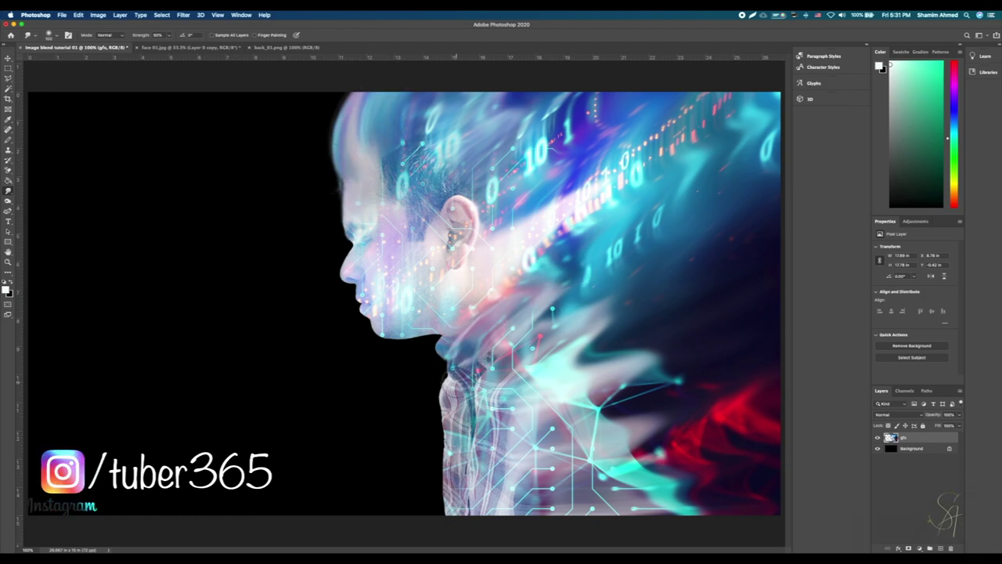
mouse_move(450, 368)
left_mouse_down()
mouse_move(437, 402)
mouse_move(473, 493)
mouse_move(441, 514)
left_mouse_up()
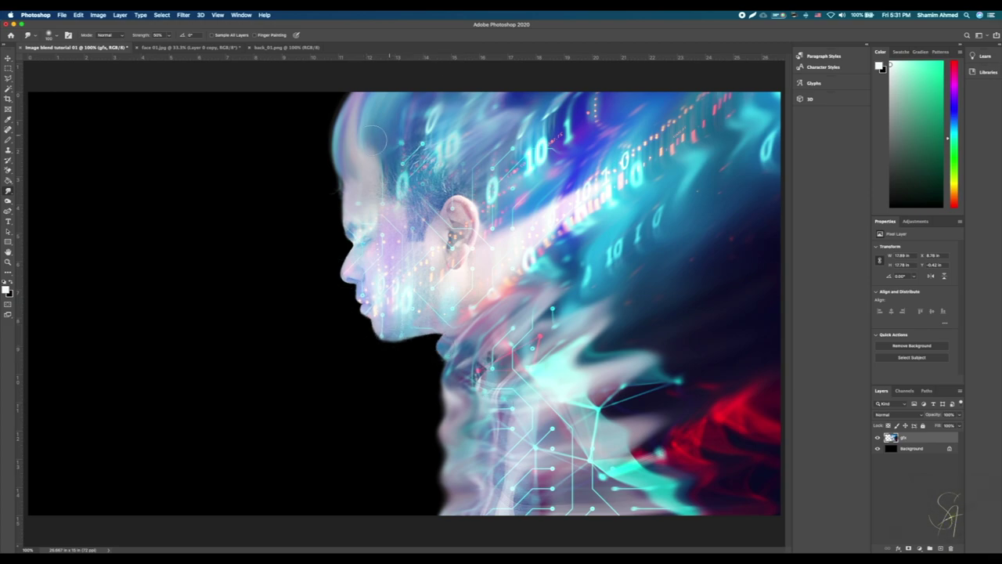
left_click_drag(372, 143, 339, 110)
left_click(912, 449)
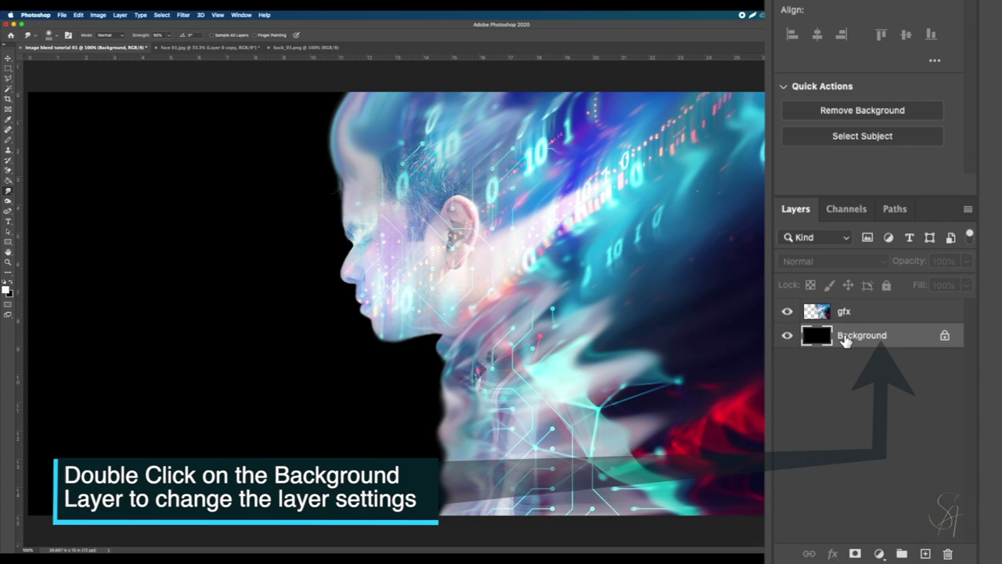
Convert the Background layer into an editable Layer 0 through the New Layer dialog.
double_click(846, 338)
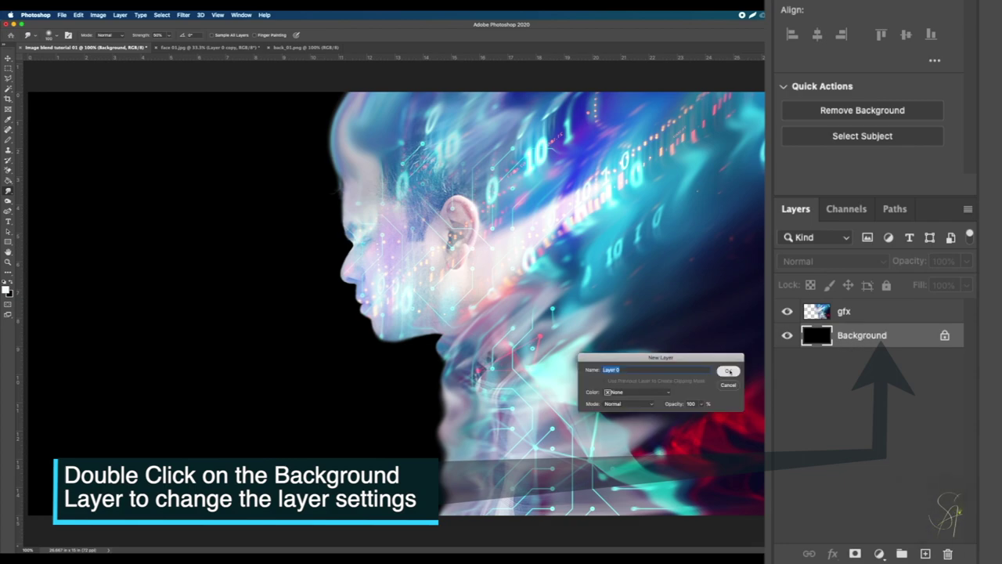
left_click(728, 371)
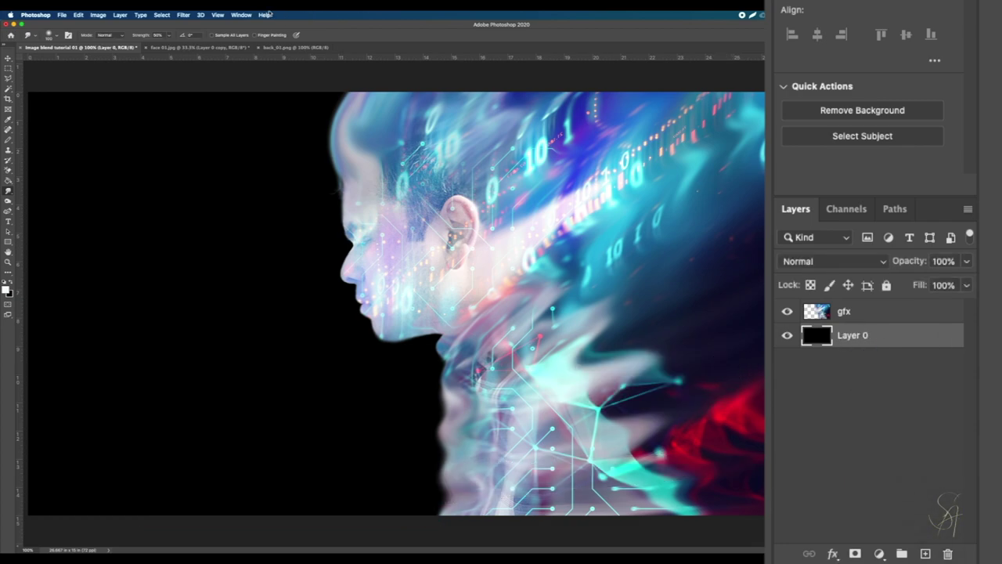
left_click(182, 15)
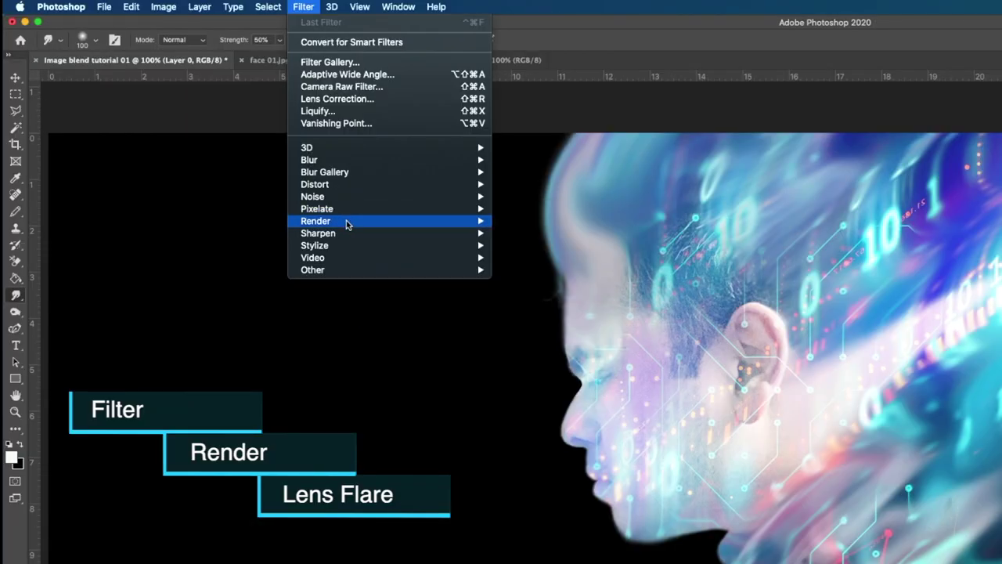
Render a Lens Flare at 125% brightness centred at Layer 0's top-left corner.
mouse_move(348, 225)
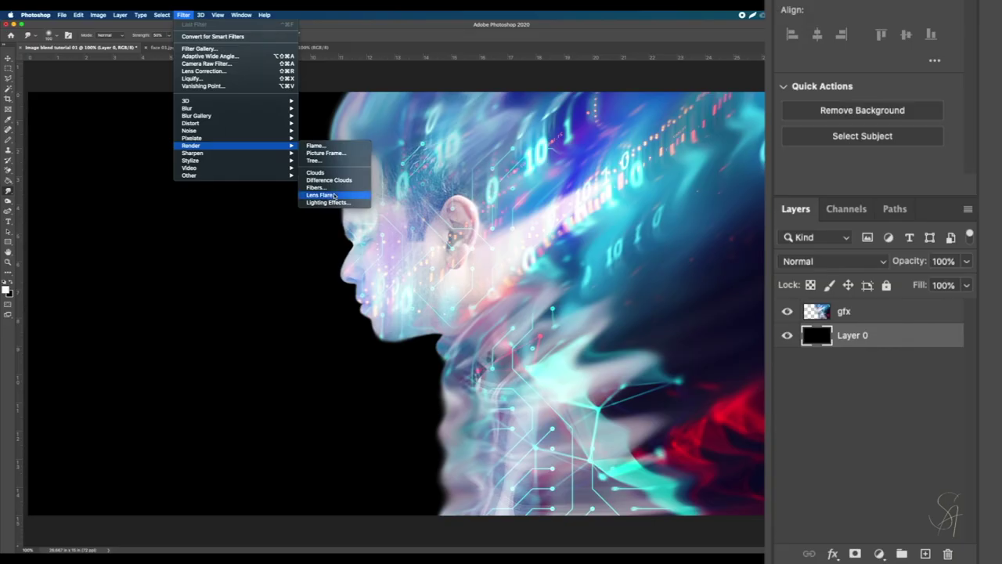
left_click(551, 303)
left_click(827, 453)
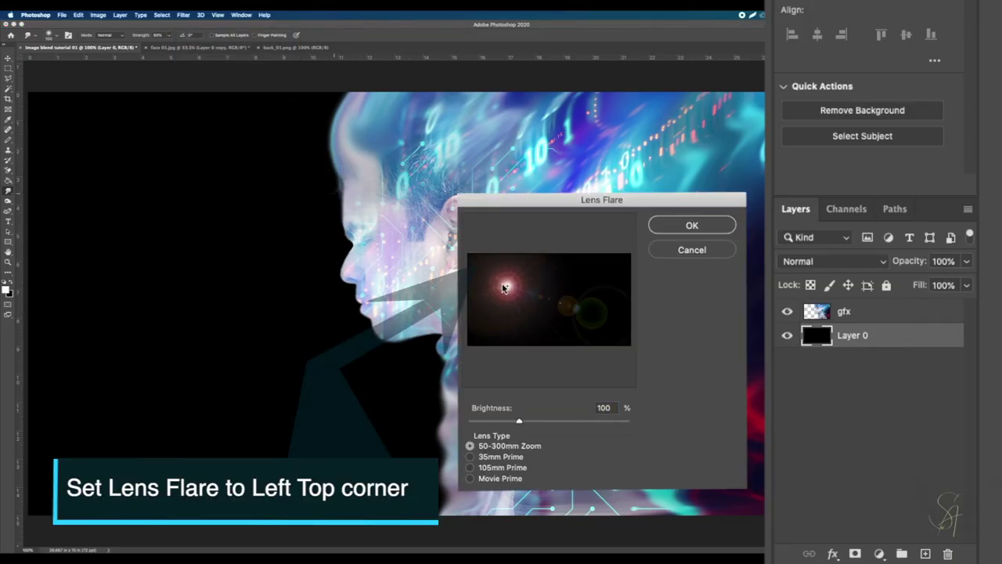
left_click(474, 261)
left_click_drag(520, 422, 531, 424)
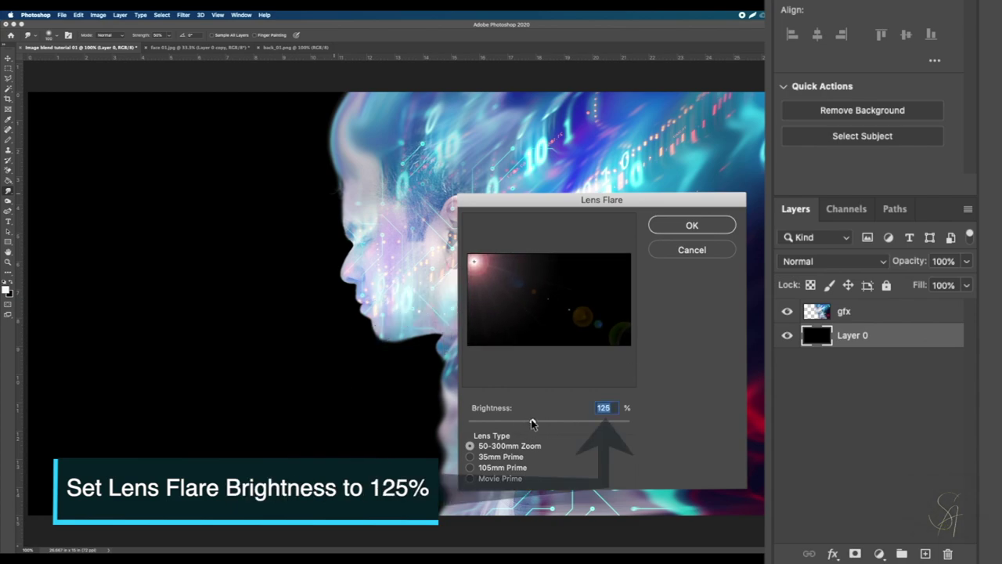
left_click(692, 225)
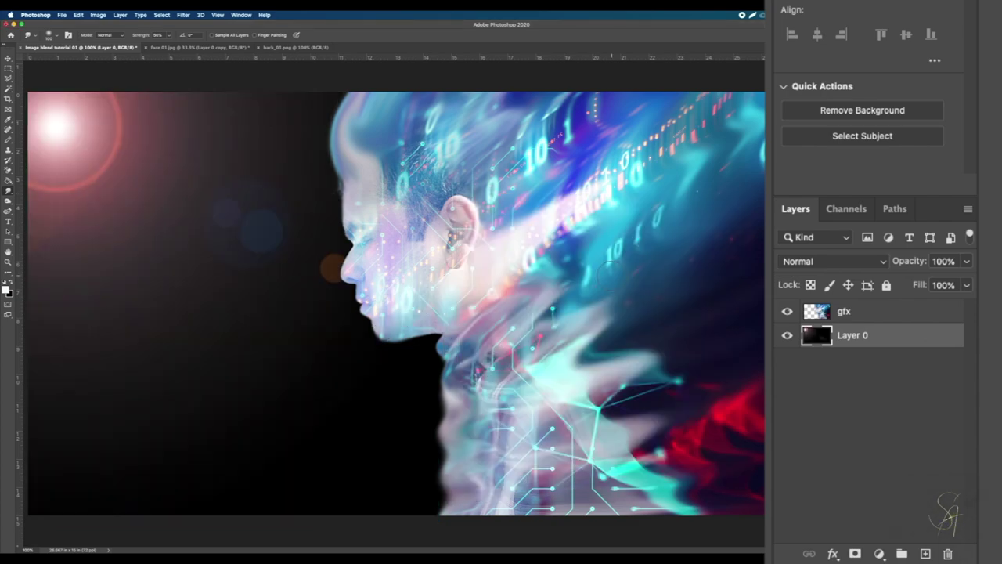
Select all of back_01.png and copy it, then return to the Image blend tutorial document.
left_click(296, 47)
key("super+a")
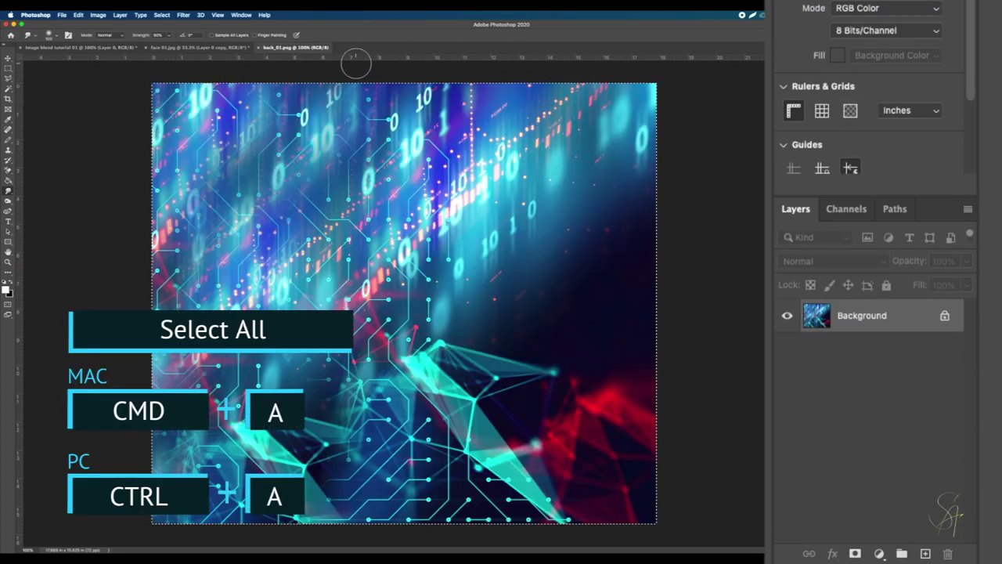
left_click(78, 15)
left_click(91, 73)
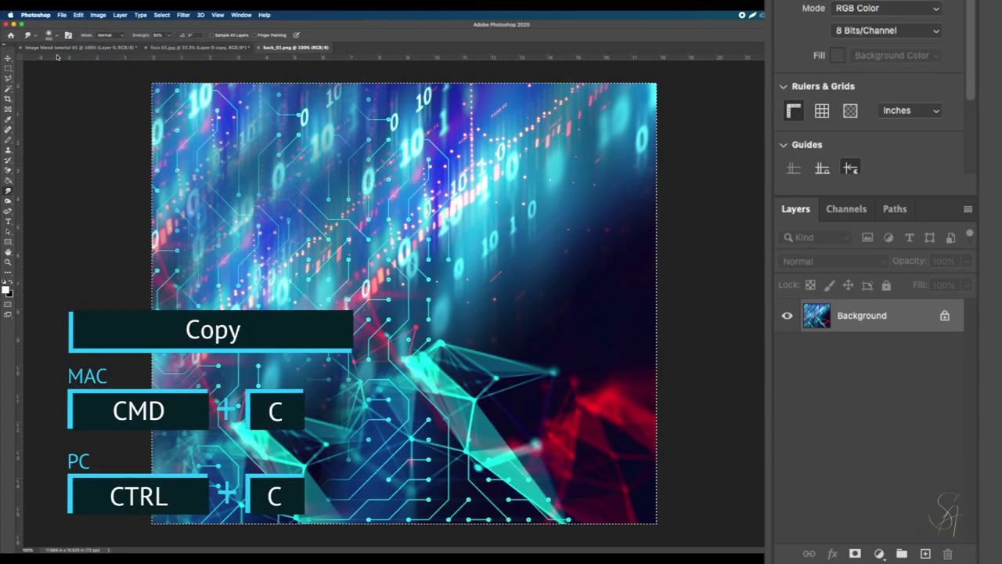
left_click(47, 47)
left_click(79, 14)
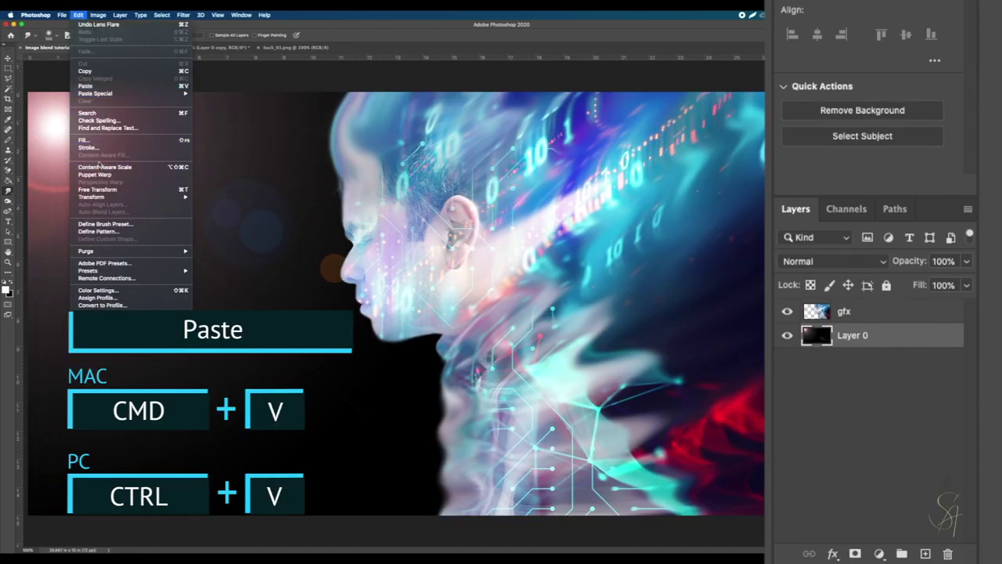
Paste the circuit image as a new layer, flip it horizontally, and shift it left to fill the canvas.
left_click(86, 86)
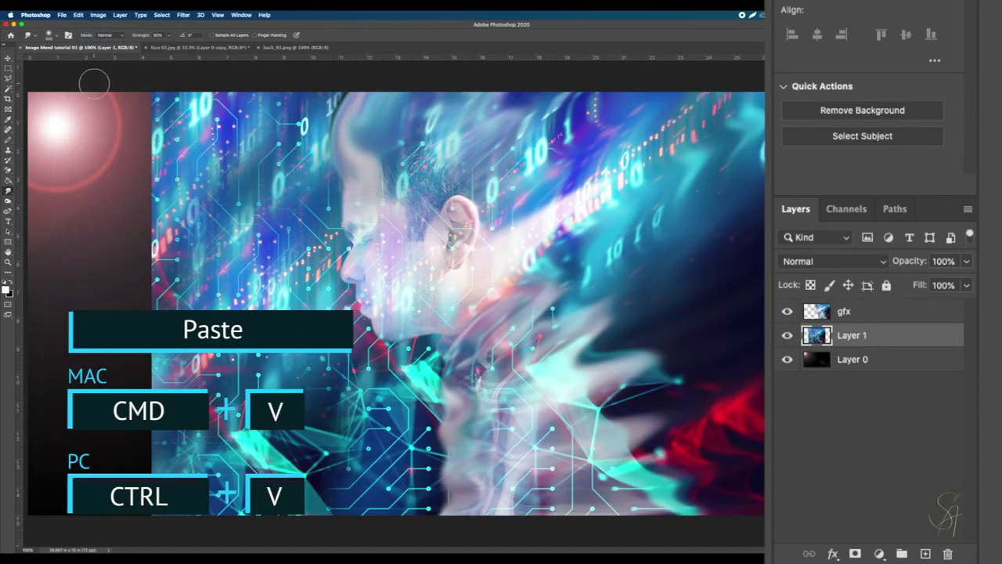
left_click(78, 14)
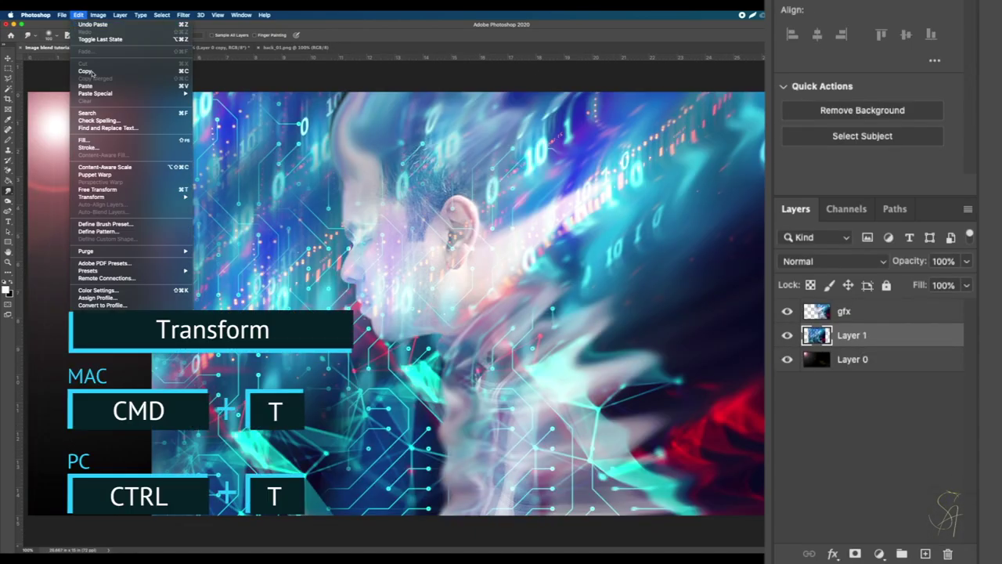
left_click(103, 191)
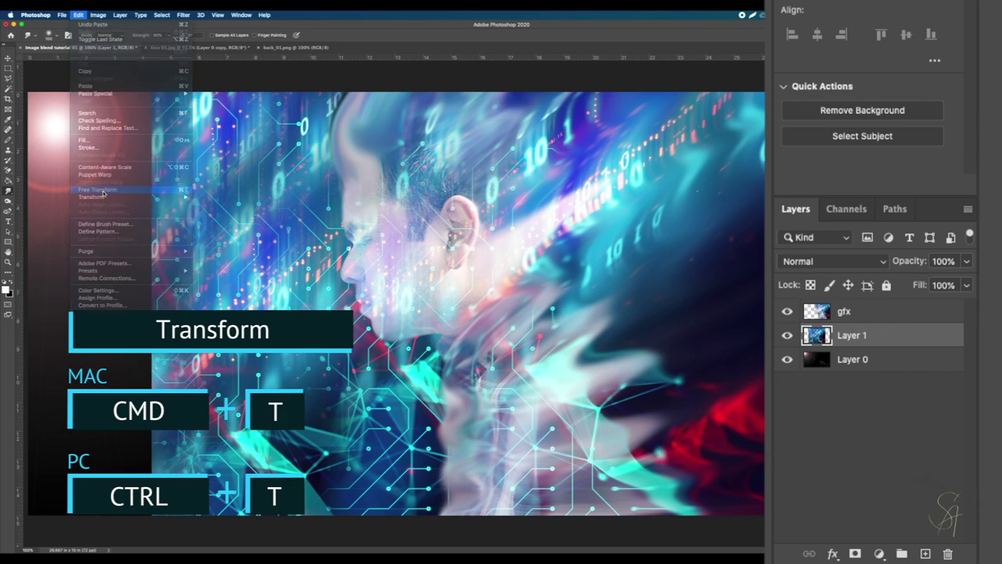
right_click(277, 236)
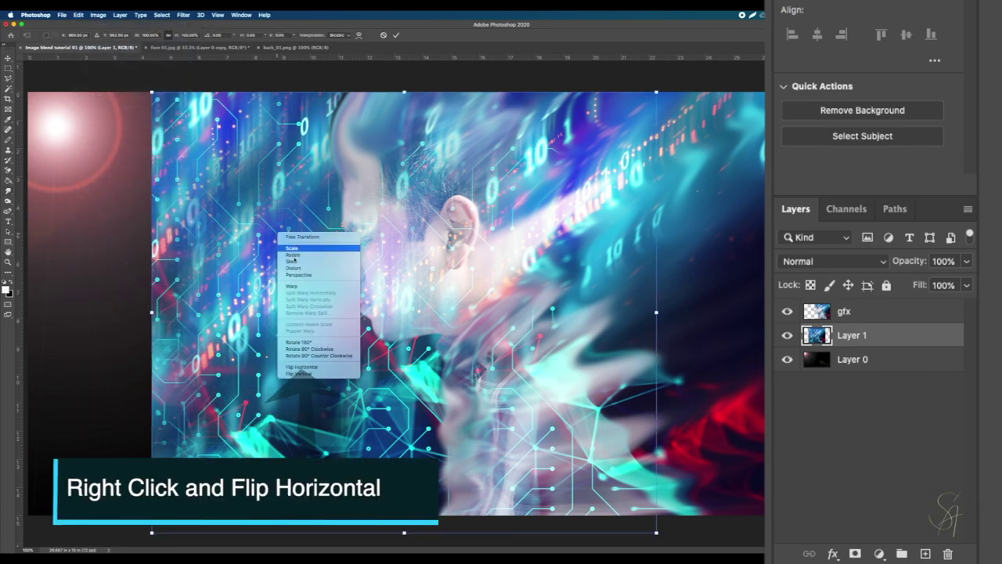
left_click(303, 366)
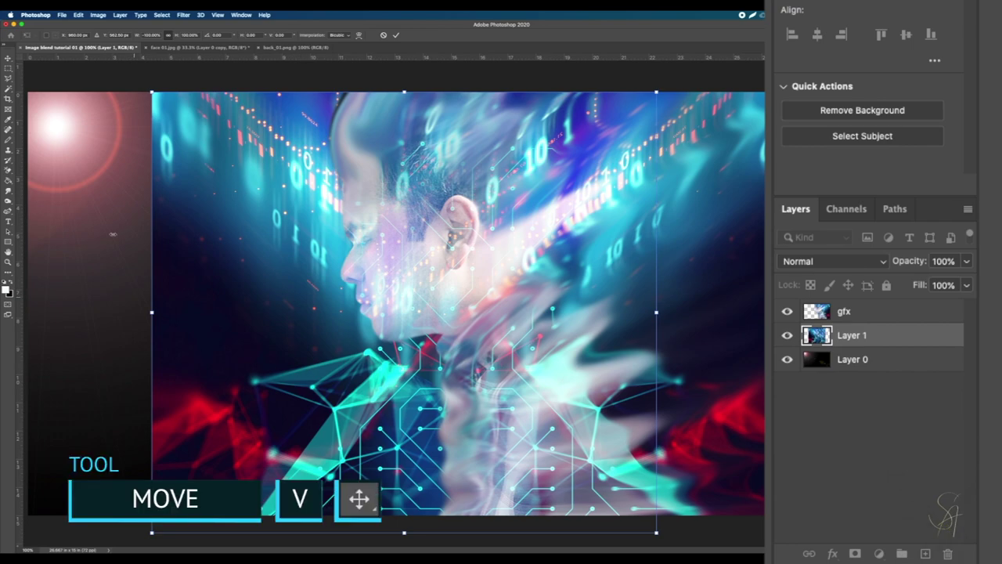
key("Return")
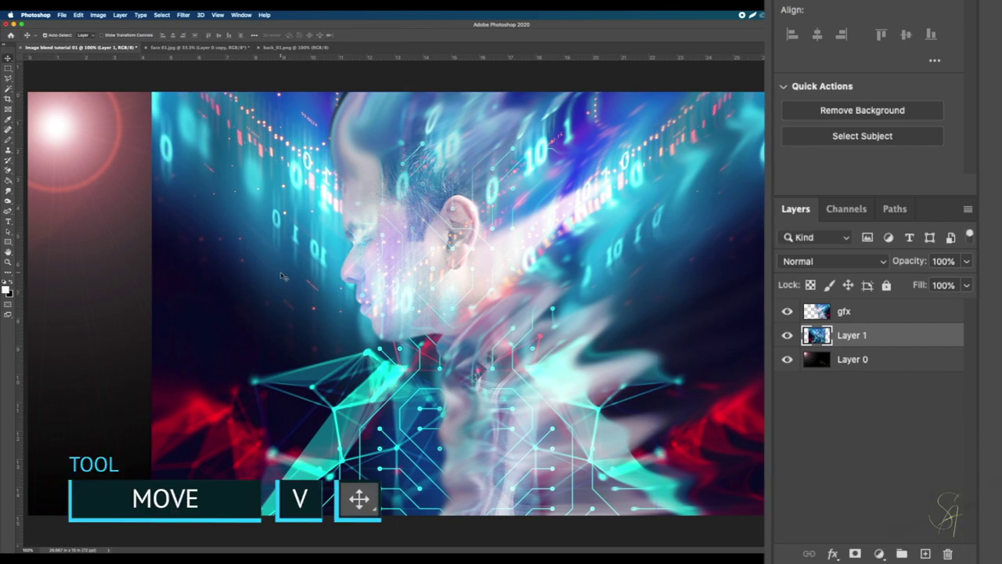
left_click_drag(282, 275, 156, 274)
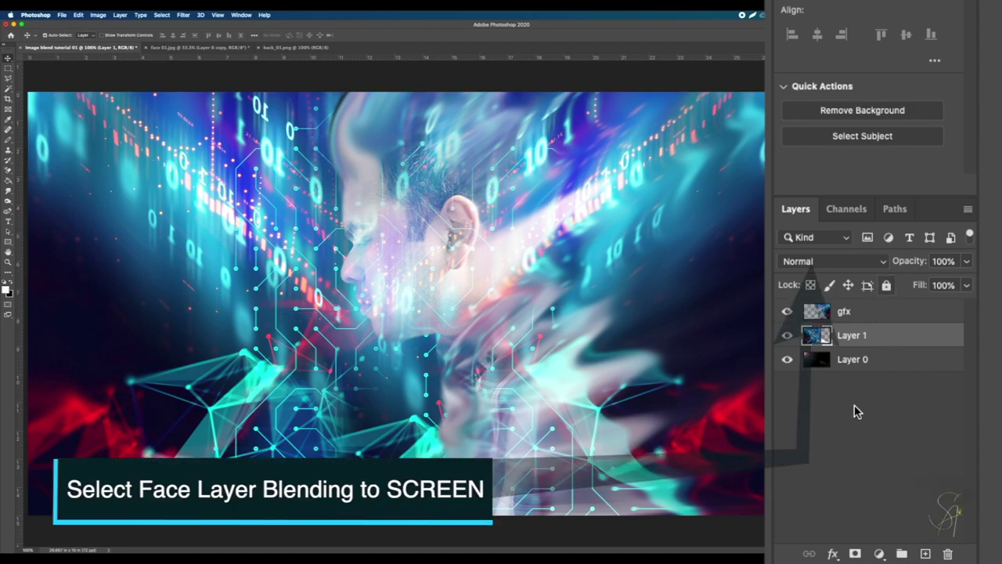
Set Layer 1 to Screen blend mode and merge it down into Layer 0.
left_click(826, 262)
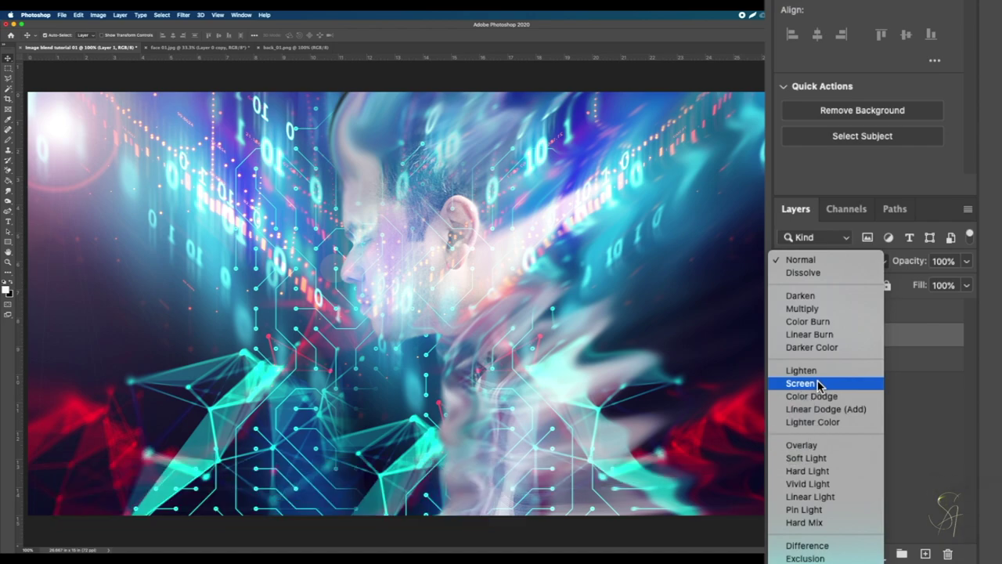
left_click(818, 384)
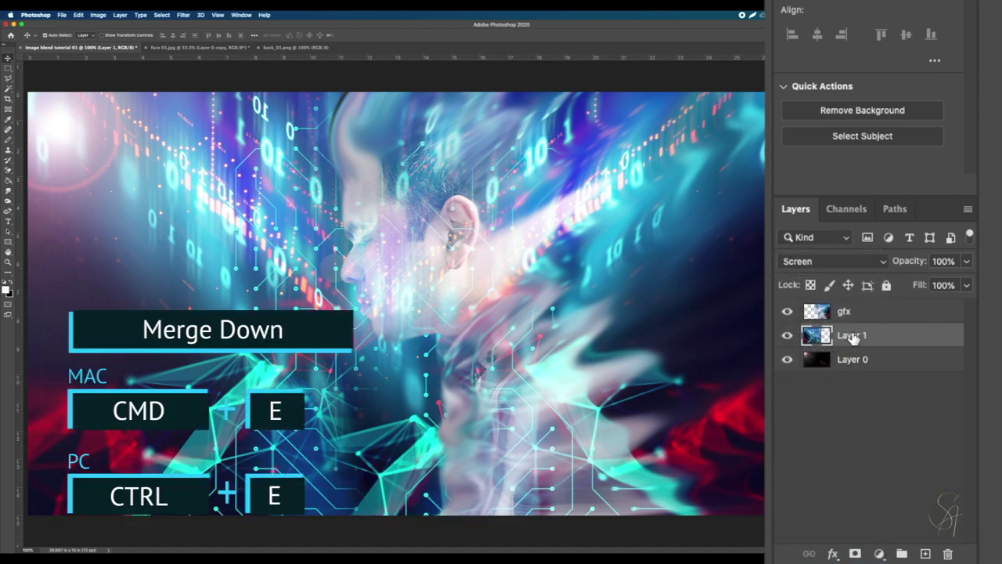
key("super+e")
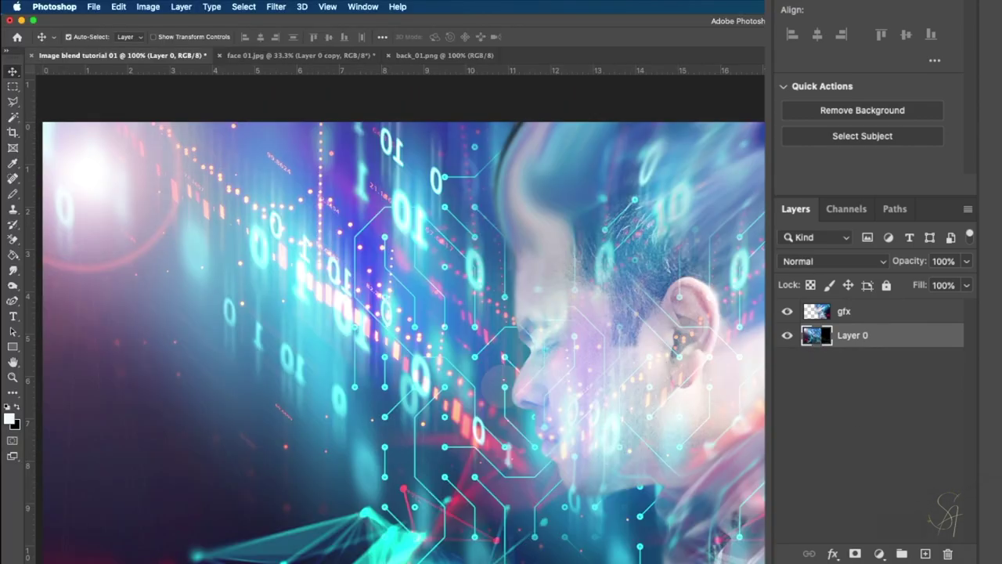
Apply Filter > Noise > Dust & Scratches to Layer 0 with a 54-pixel radius.
left_click(276, 7)
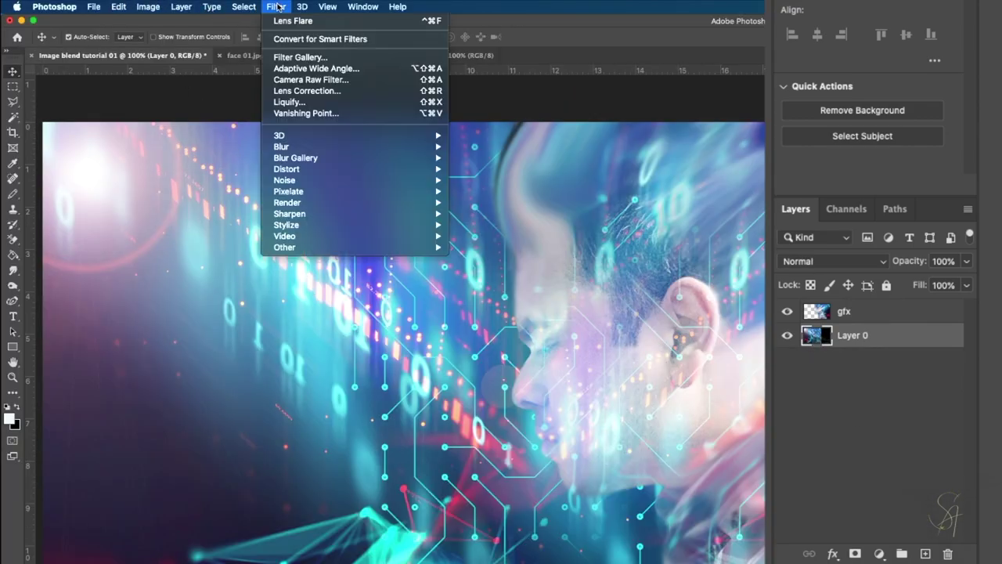
mouse_move(322, 219)
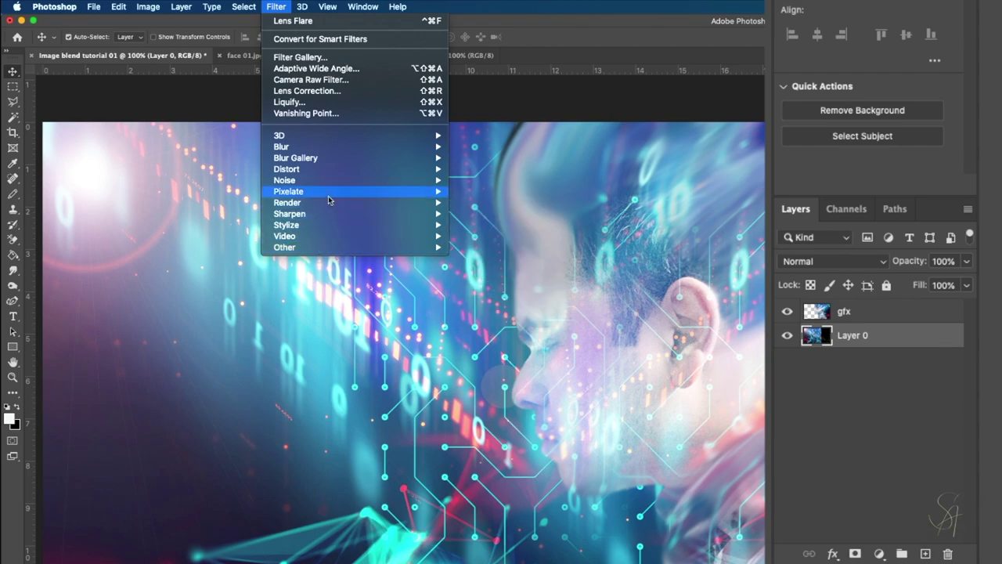
mouse_move(335, 183)
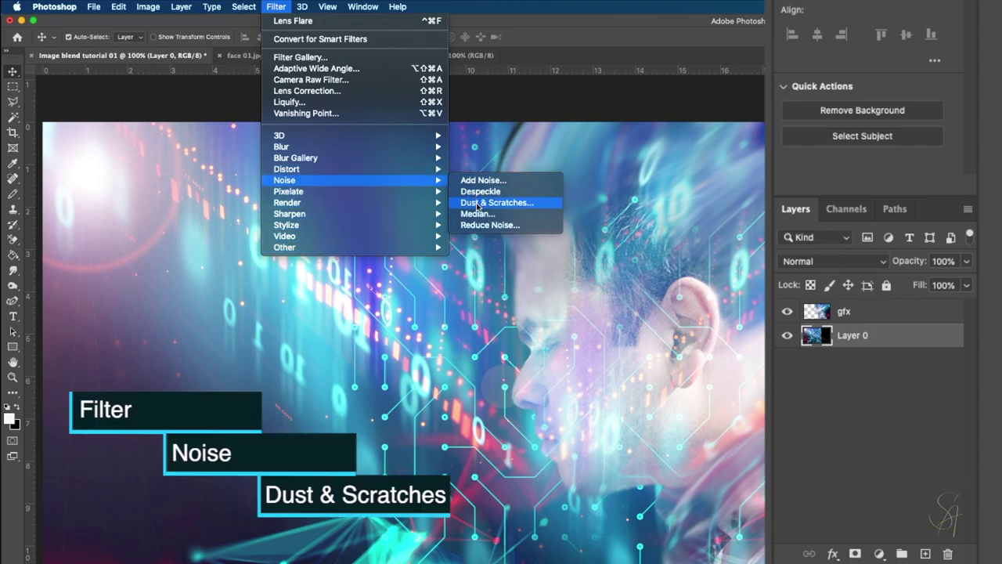
left_click(478, 204)
left_click_drag(495, 403, 448, 402)
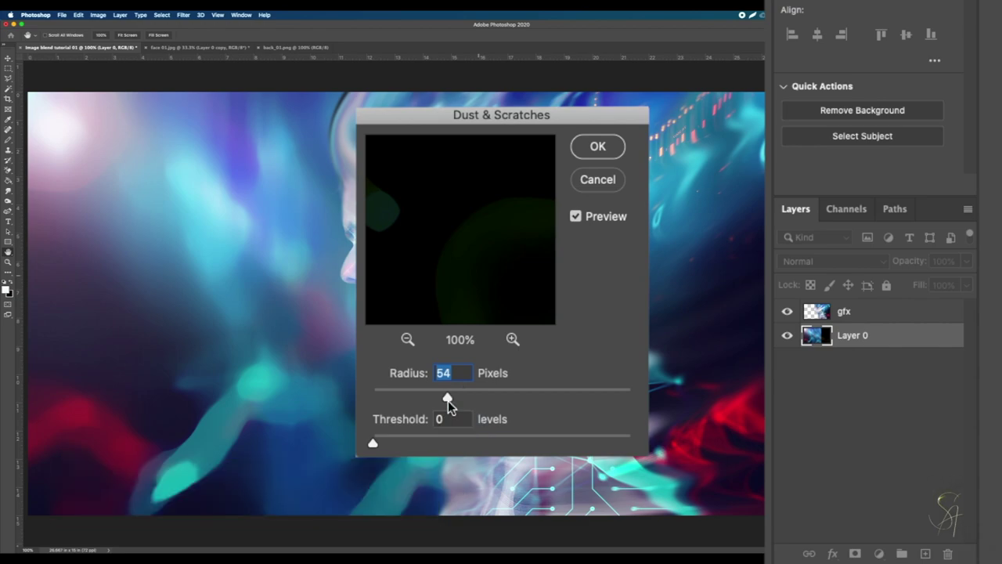
left_click(542, 166)
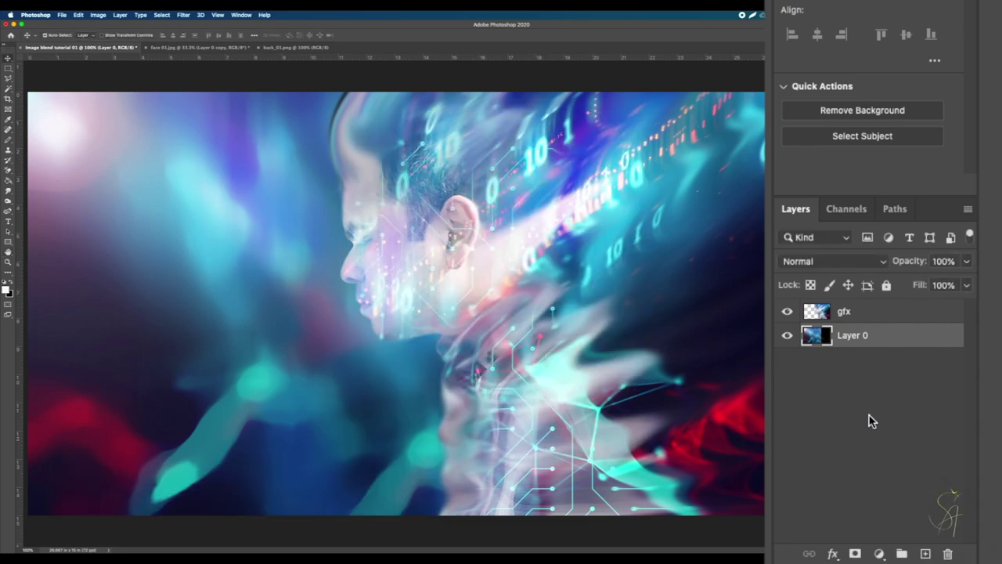
Add a new layer below Layer 0 and fill it with the black background colour.
left_click(925, 553)
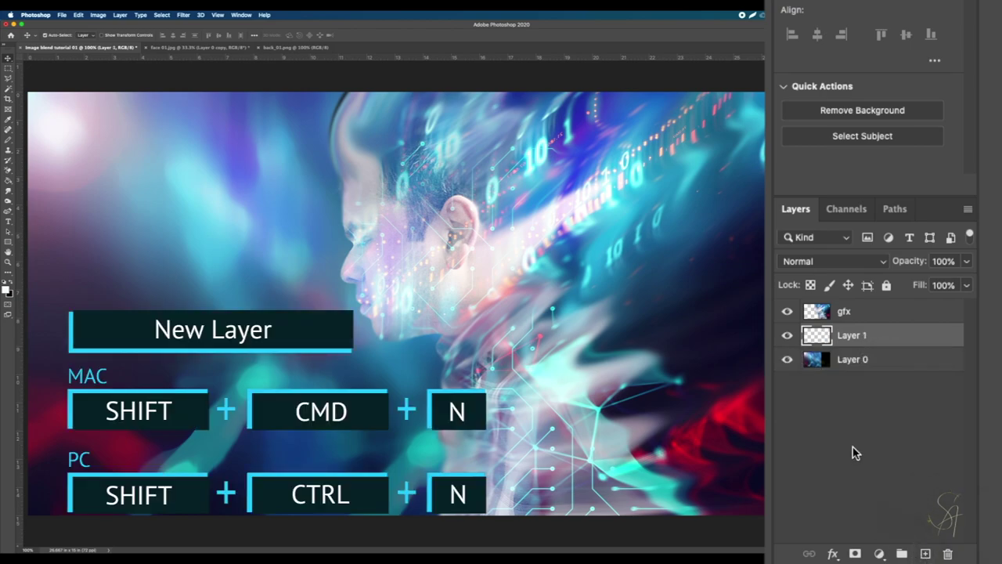
left_click_drag(836, 335, 837, 374)
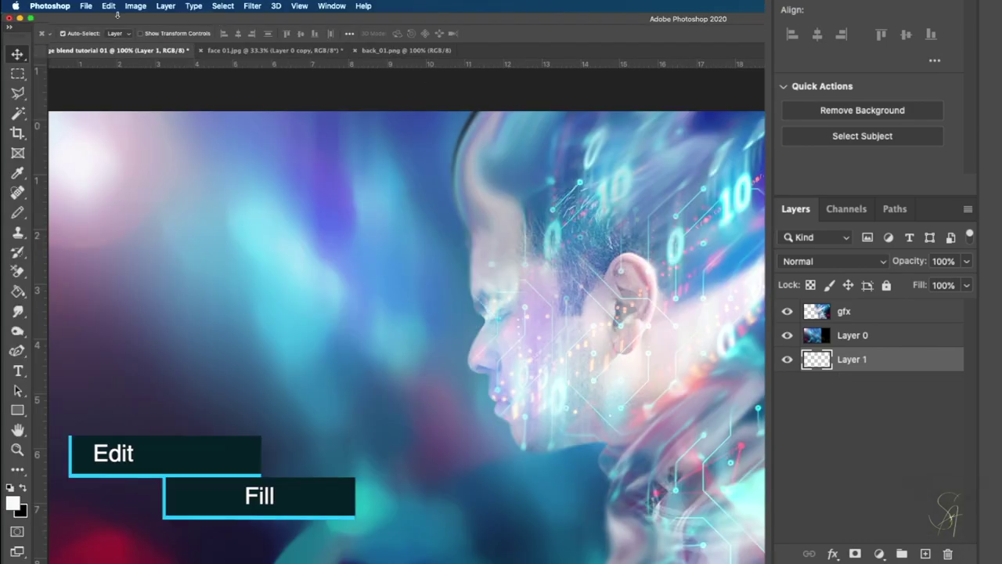
left_click(77, 15)
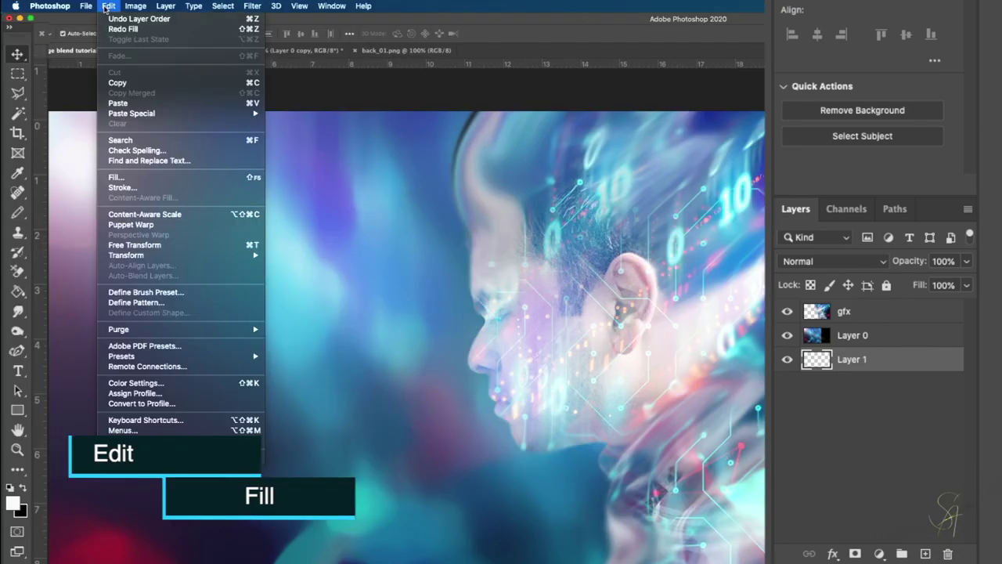
left_click(134, 177)
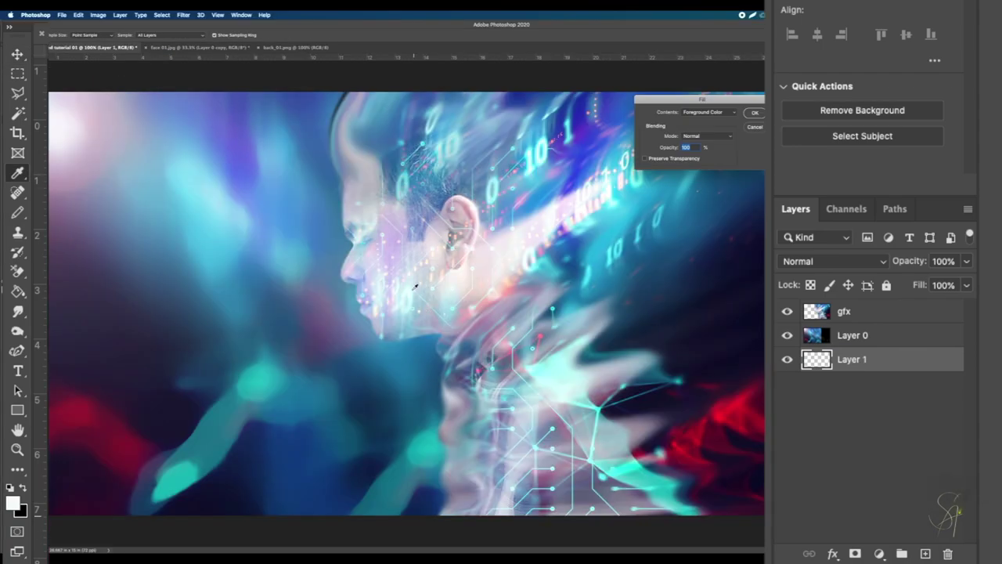
left_click(709, 112)
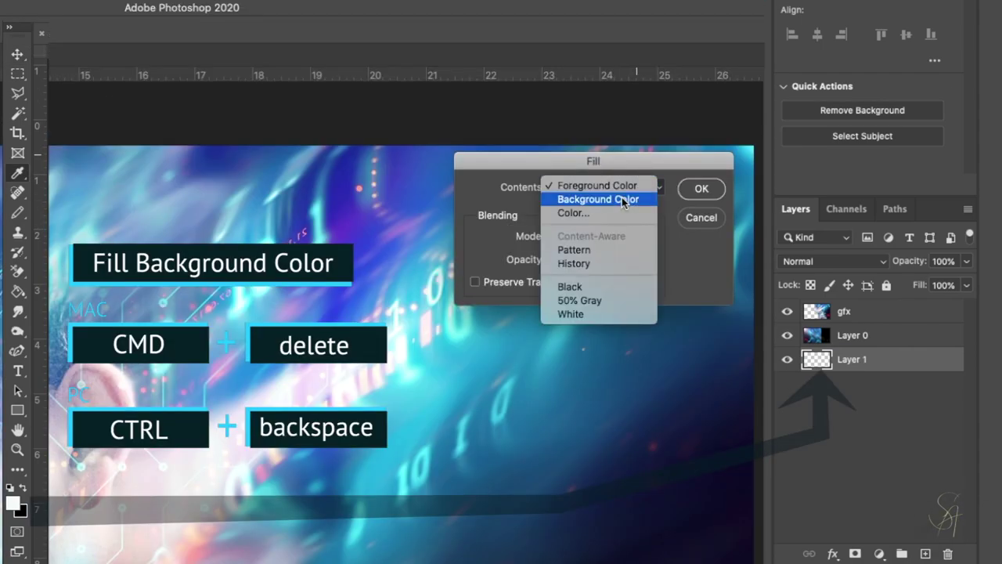
left_click(718, 89)
left_click(699, 191)
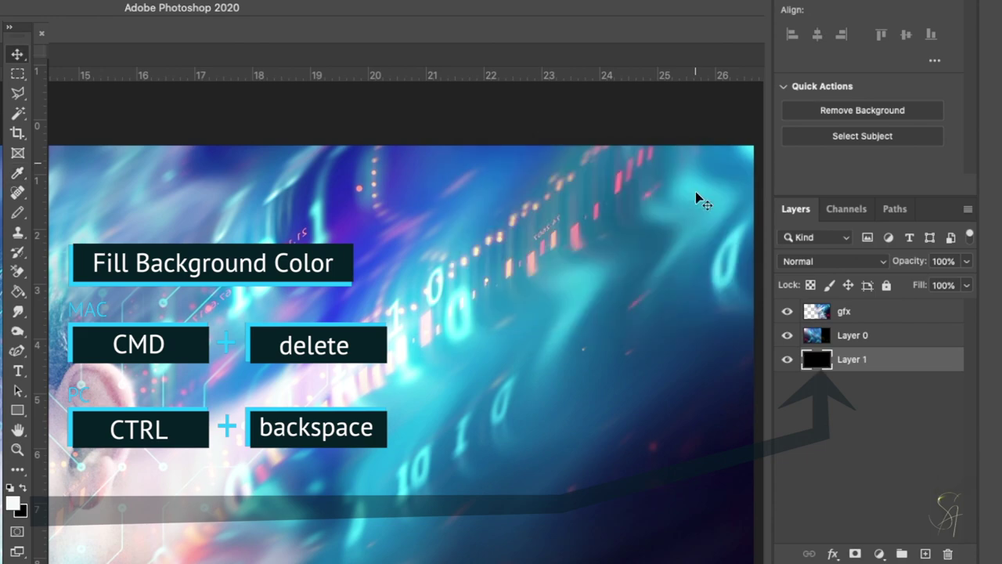
Rename Layer 0 to 'background' and the new layer to 'bg color'.
left_click(861, 336)
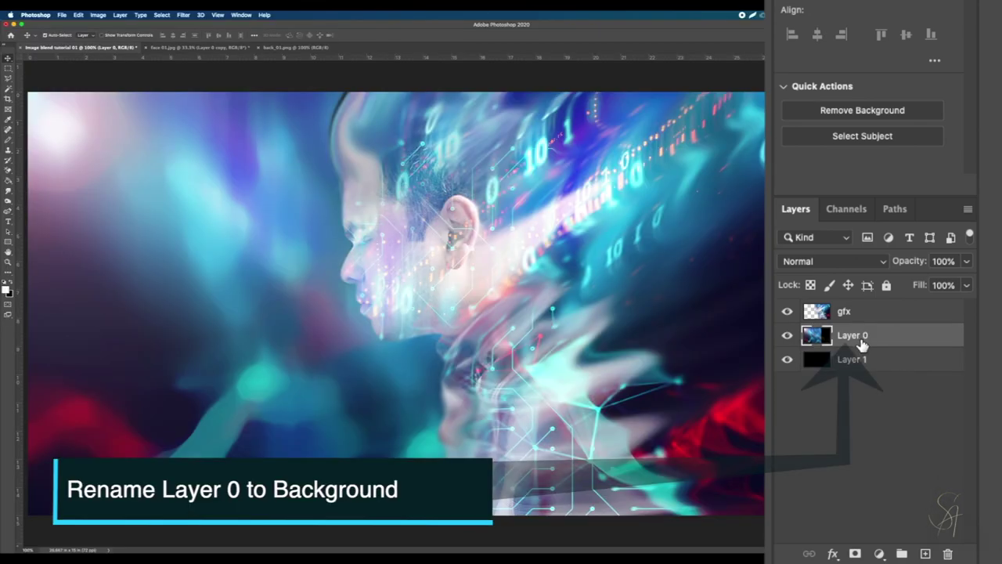
double_click(853, 335)
type("background")
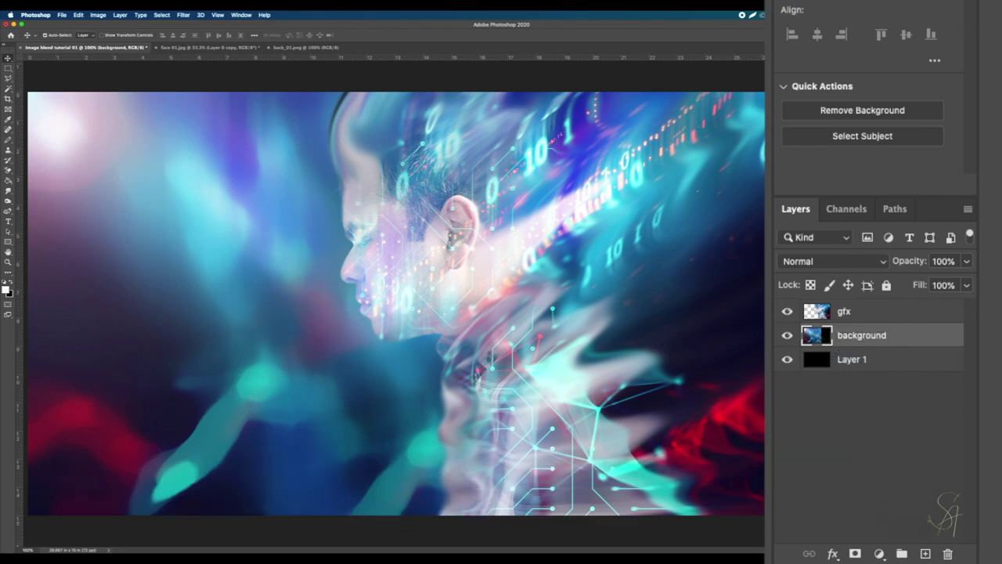
left_click(859, 360)
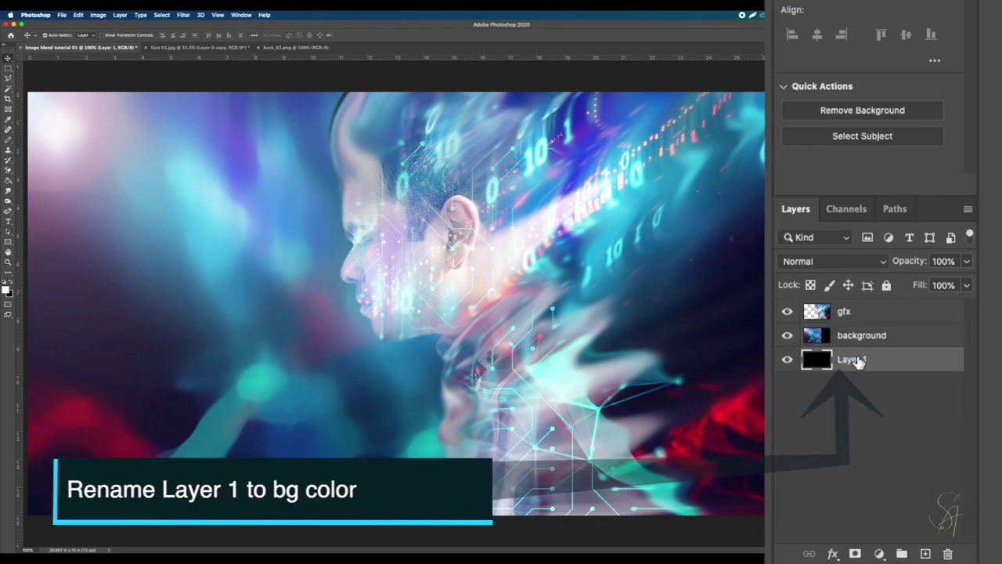
double_click(852, 359)
type("bg color")
key("Return")
Lower the background layer's opacity to 87%.
left_click(816, 335)
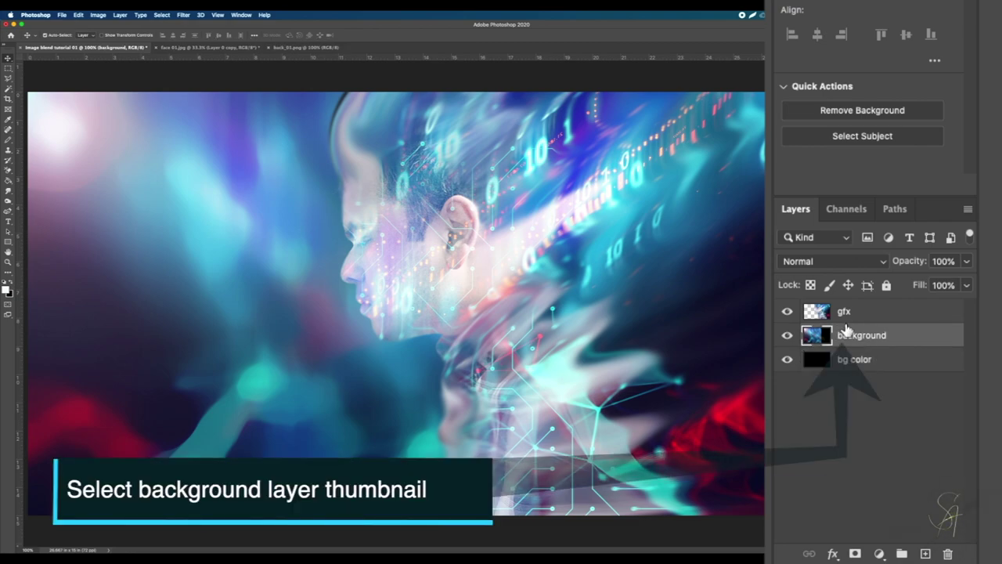
left_click(968, 264)
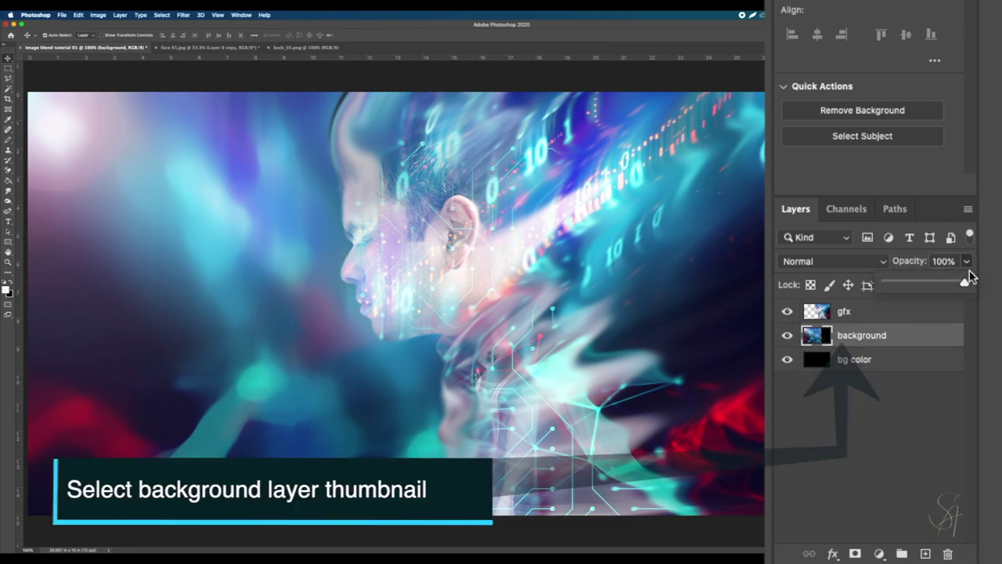
mouse_move(966, 287)
left_mouse_down()
mouse_move(942, 288)
mouse_move(955, 287)
left_mouse_up()
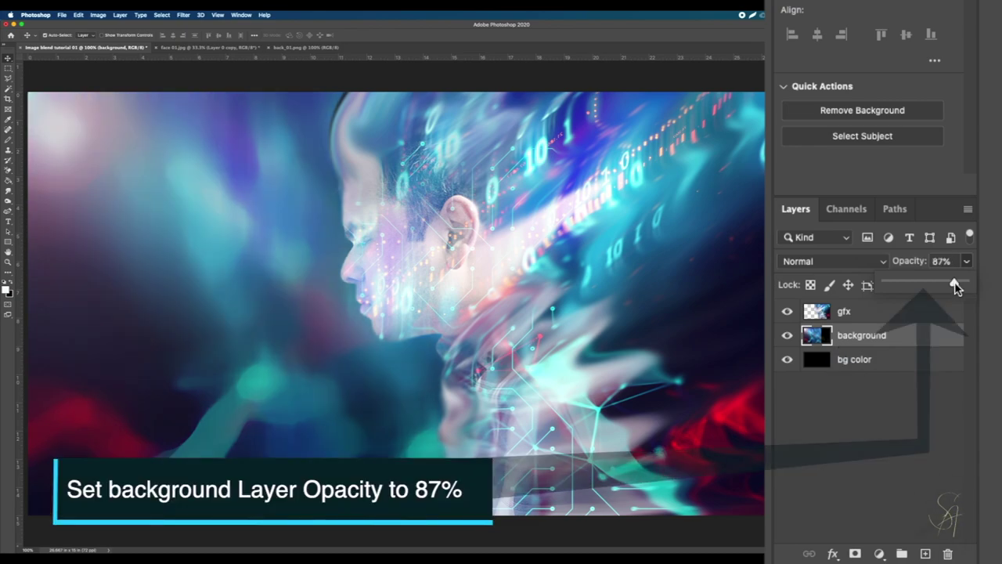
left_click(823, 474)
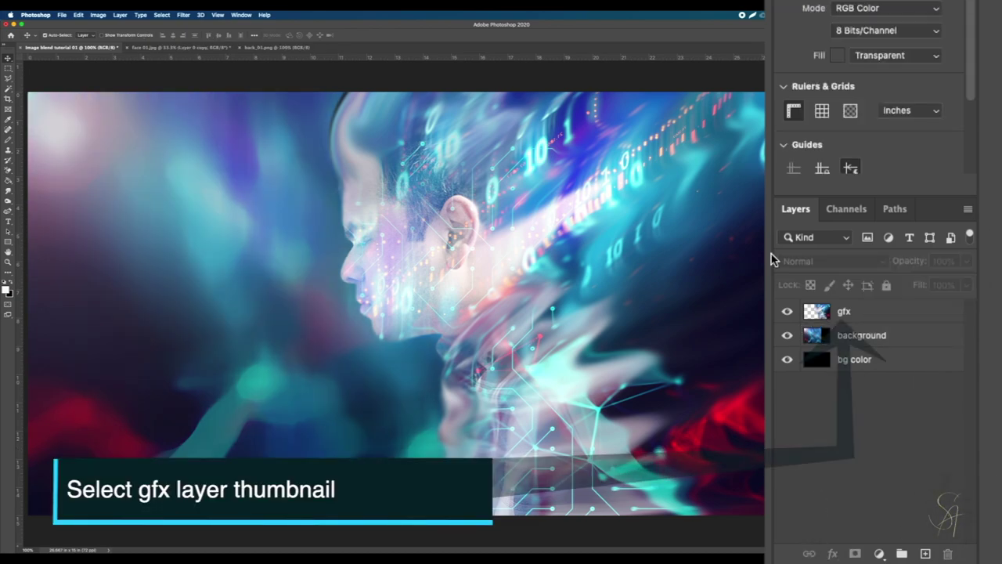
Smudge the gfx layer's neck and network lines downward and into a streak to the right.
left_click(872, 317)
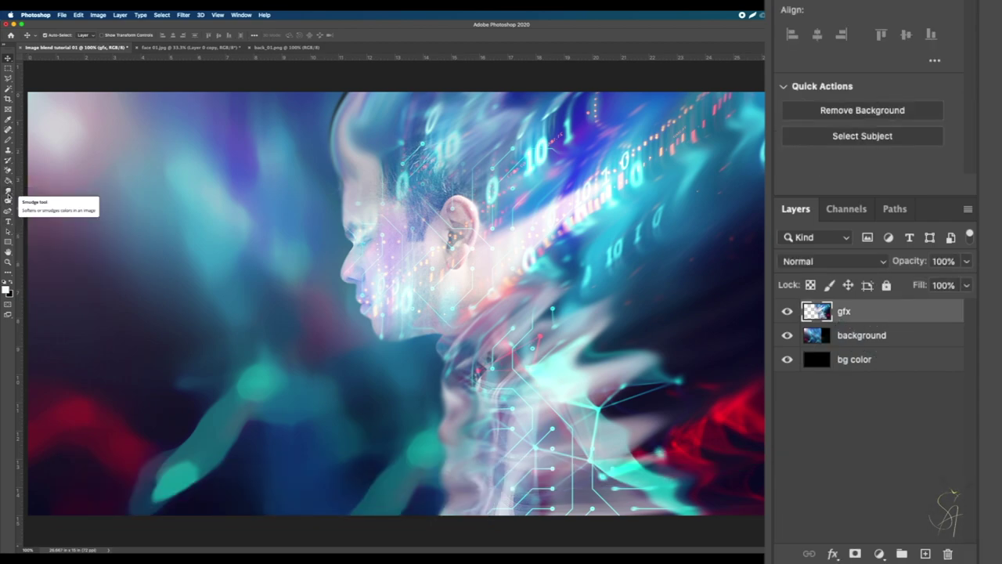
left_click(8, 200)
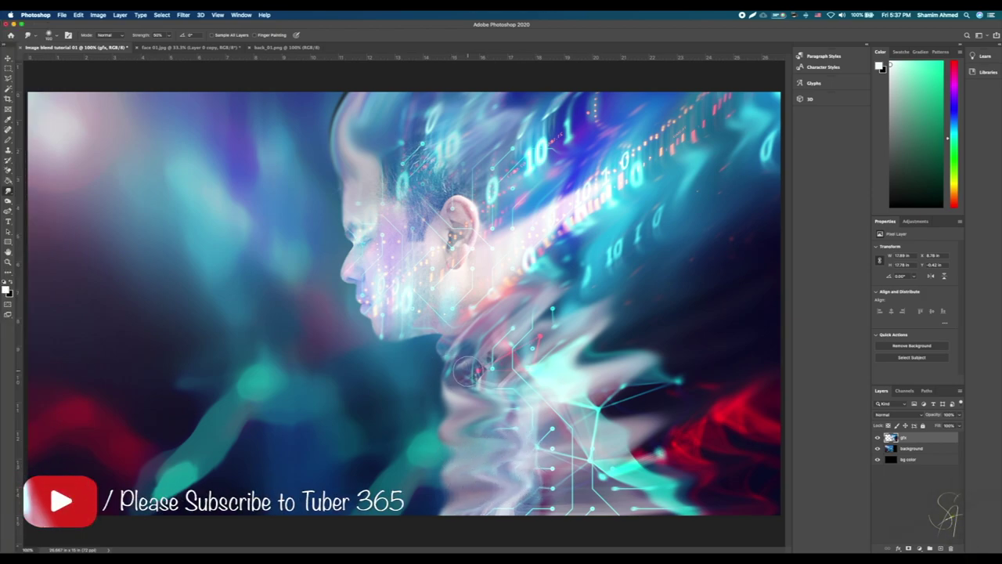
mouse_move(520, 341)
left_mouse_down()
mouse_move(522, 389)
mouse_move(544, 432)
mouse_move(528, 473)
mouse_move(547, 505)
mouse_move(631, 485)
left_mouse_up()
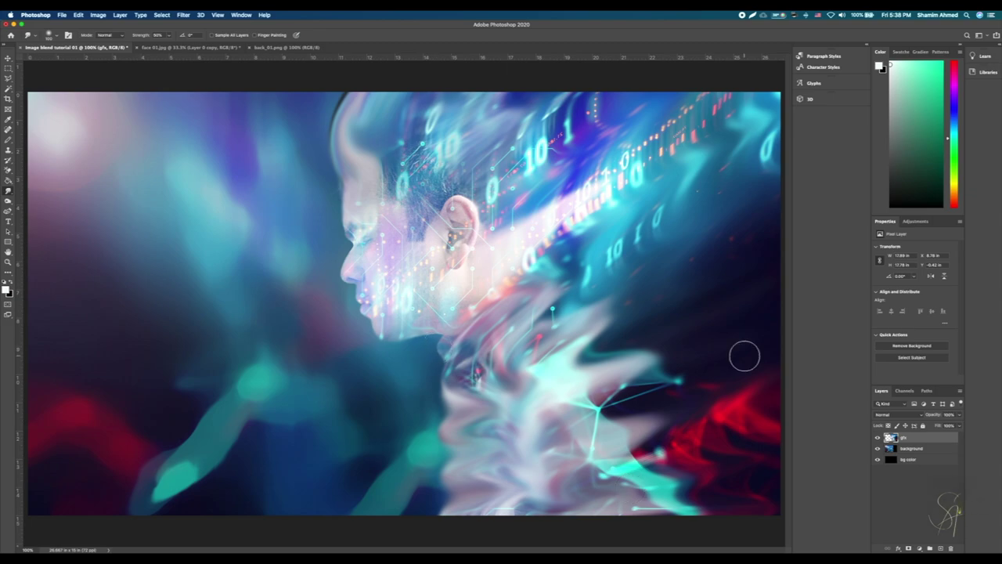
mouse_move(575, 333)
left_mouse_down()
mouse_move(685, 281)
mouse_move(726, 285)
mouse_move(567, 340)
mouse_move(759, 251)
mouse_move(714, 294)
mouse_move(629, 305)
mouse_move(692, 278)
mouse_move(606, 312)
mouse_move(749, 241)
left_mouse_up()
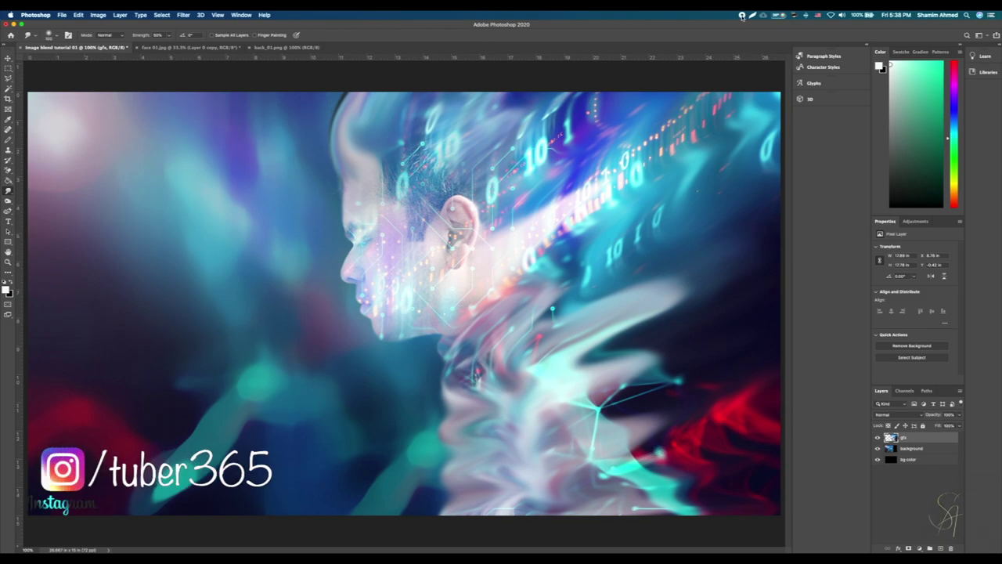
Smudge the area beside the face with a 41 px brush.
left_click(53, 35)
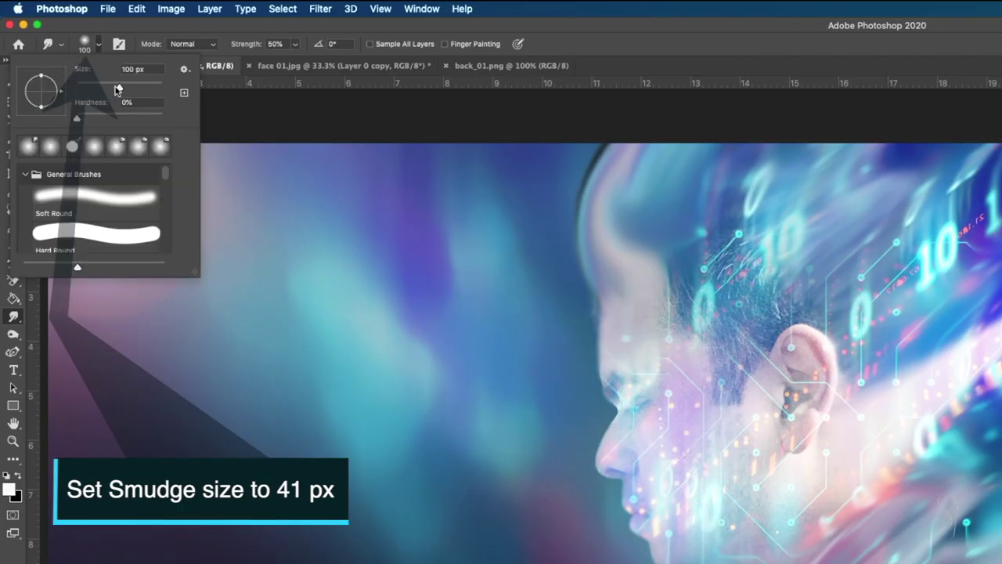
left_click_drag(117, 88, 104, 88)
key("Return")
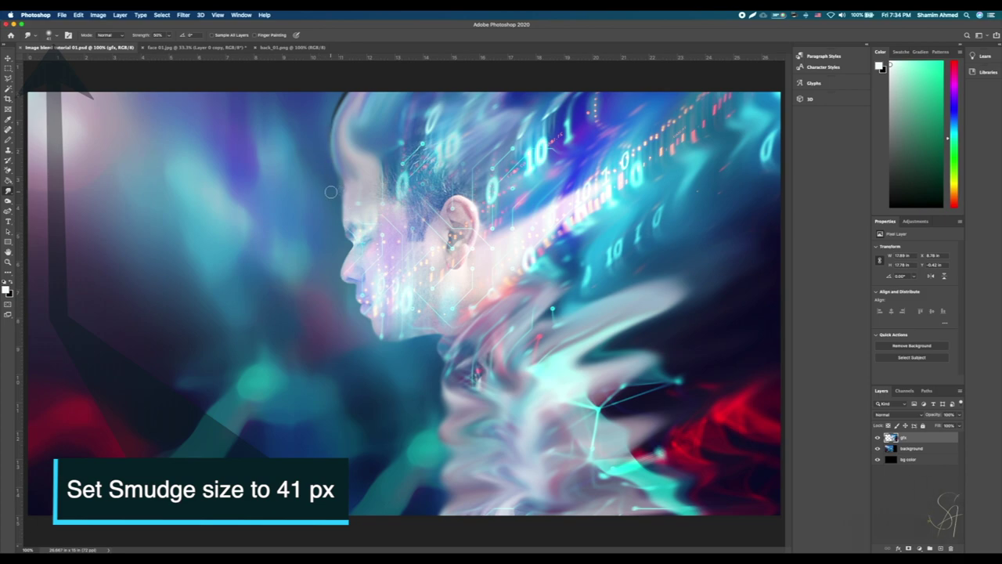
left_click_drag(332, 119, 333, 199)
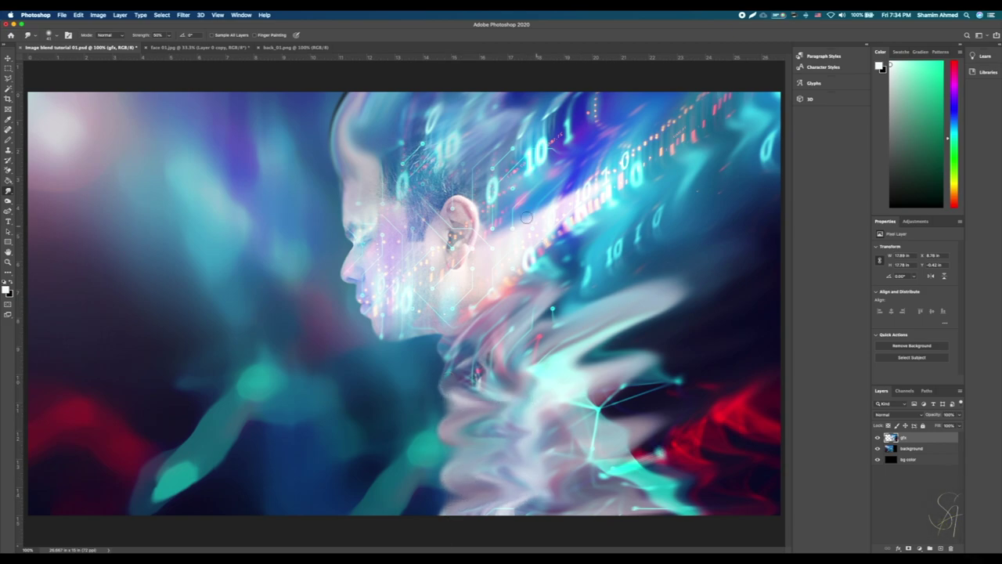
Smudge the cyan network right of the neck with a 175 px brush.
left_click(49, 34)
double_click(79, 53)
type("175")
key("Return")
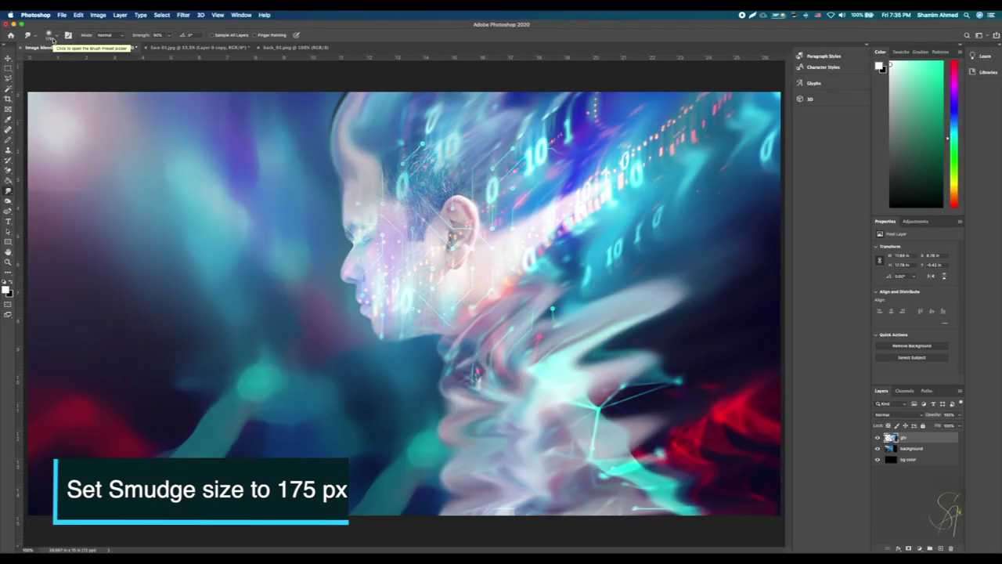
left_click_drag(626, 401, 708, 343)
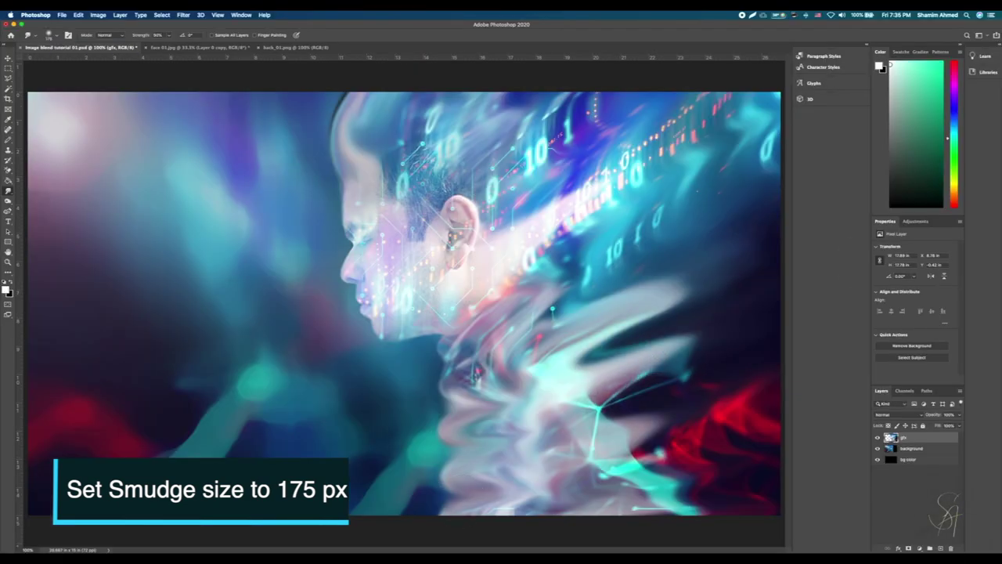